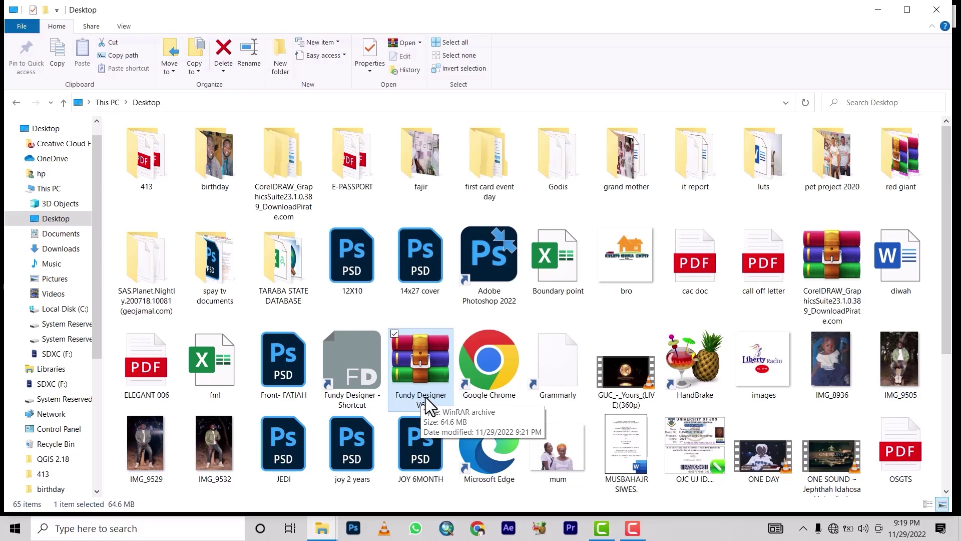
# Step: Extract the Fundy Designer V6 archive to 'Fundy Designer V6\' and open its inner Fundy Designer V6 folder
pyautogui.rightClick(420, 359)
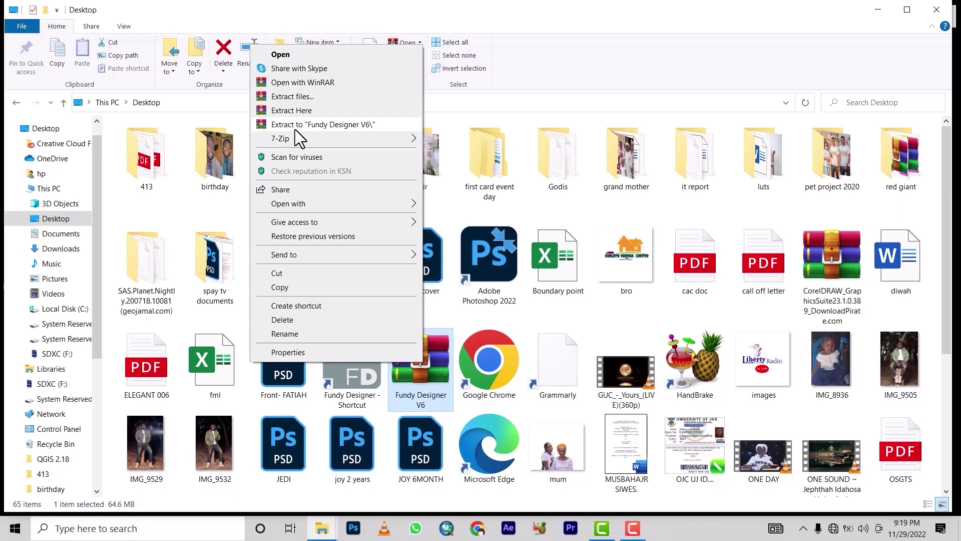
pyautogui.click(306, 126)
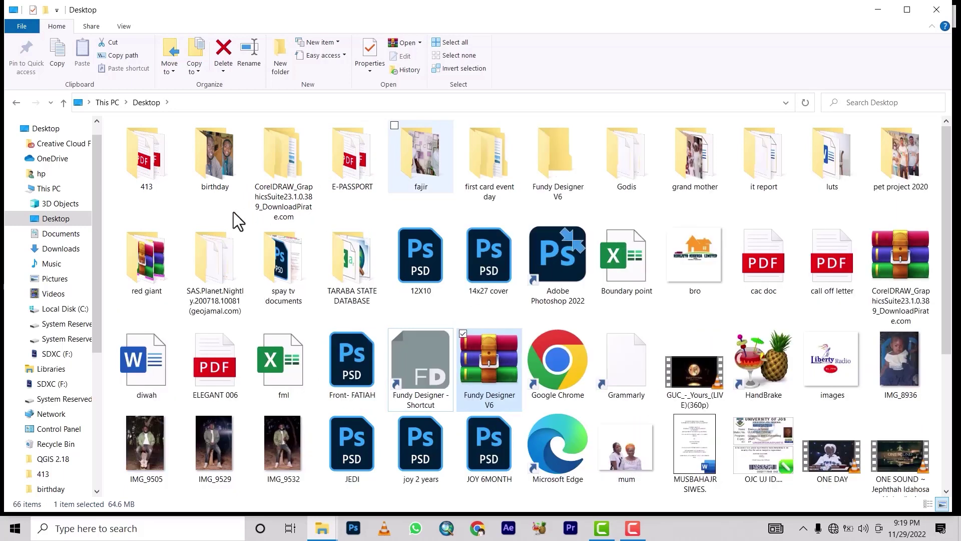
pyautogui.doubleClick(562, 164)
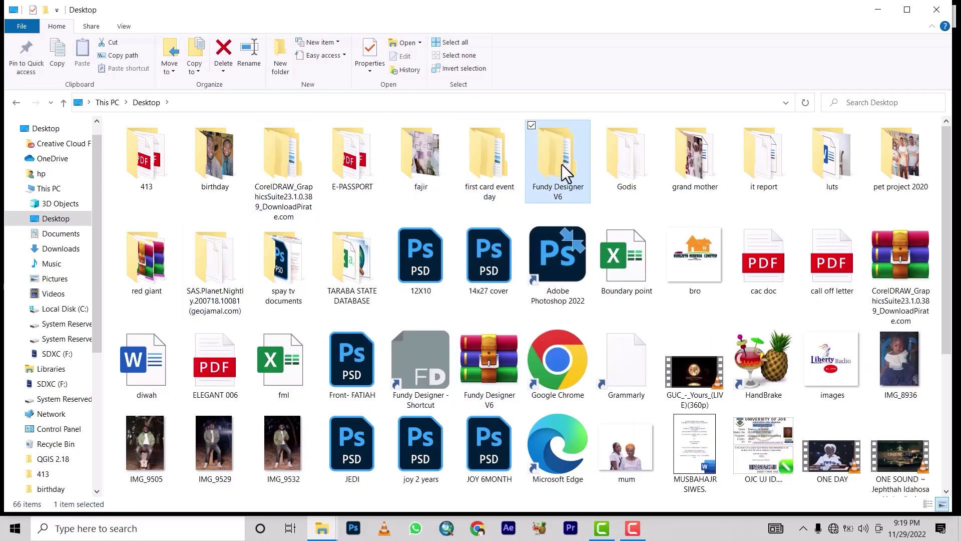
pyautogui.doubleClick(168, 142)
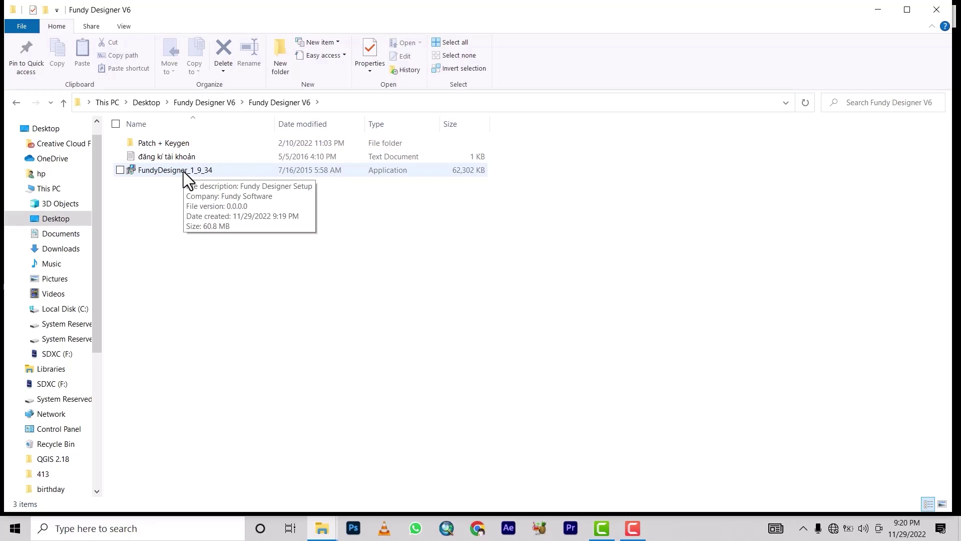
# Step: Install FundyDesigner 1.9.34 with default location and Start Menu folder, finishing without launching it
pyautogui.click(183, 171)
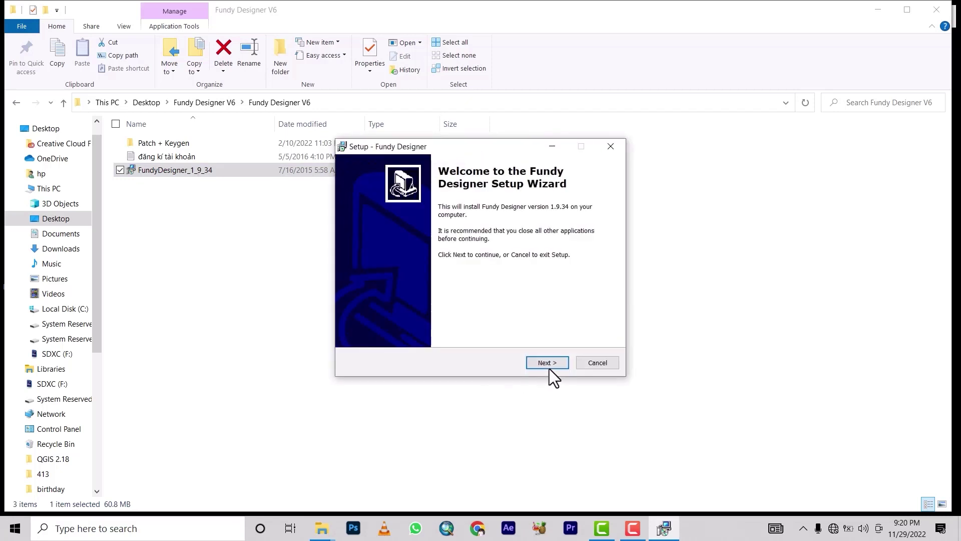
pyautogui.click(549, 367)
pyautogui.click(549, 367)
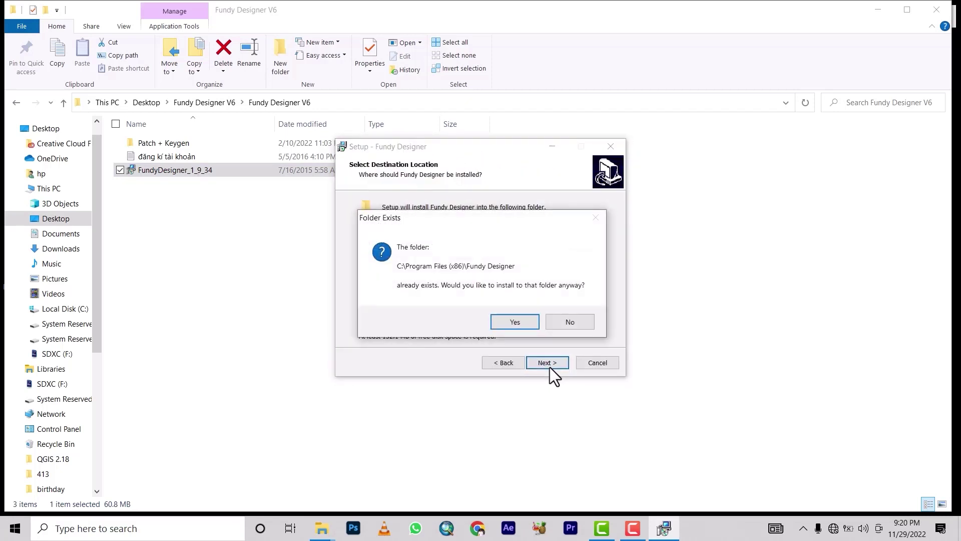
pyautogui.click(520, 322)
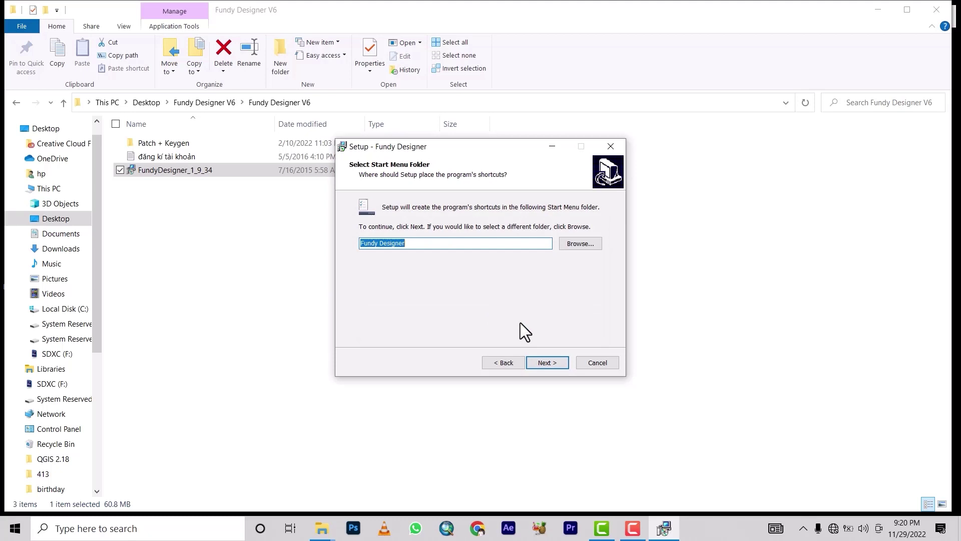
pyautogui.click(539, 361)
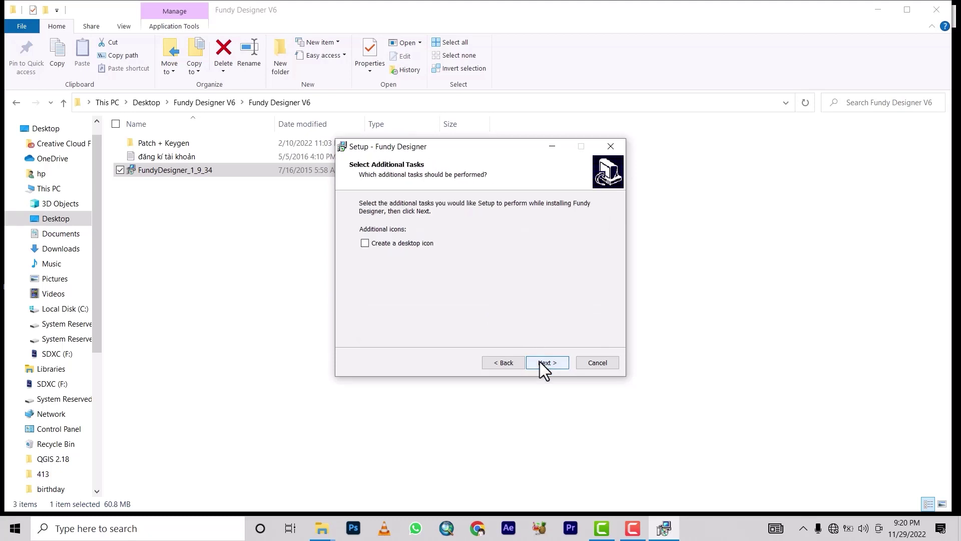
pyautogui.click(540, 361)
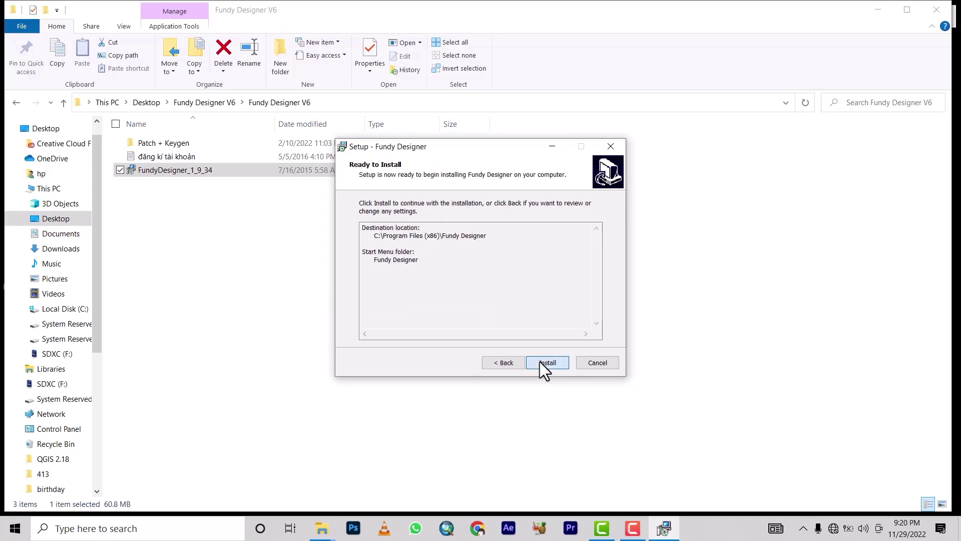
pyautogui.click(540, 361)
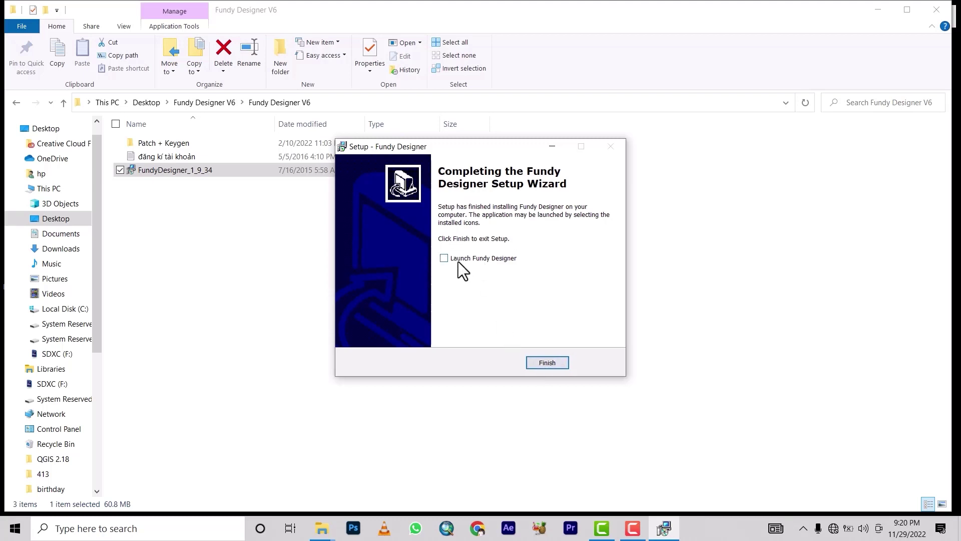
pyautogui.click(546, 365)
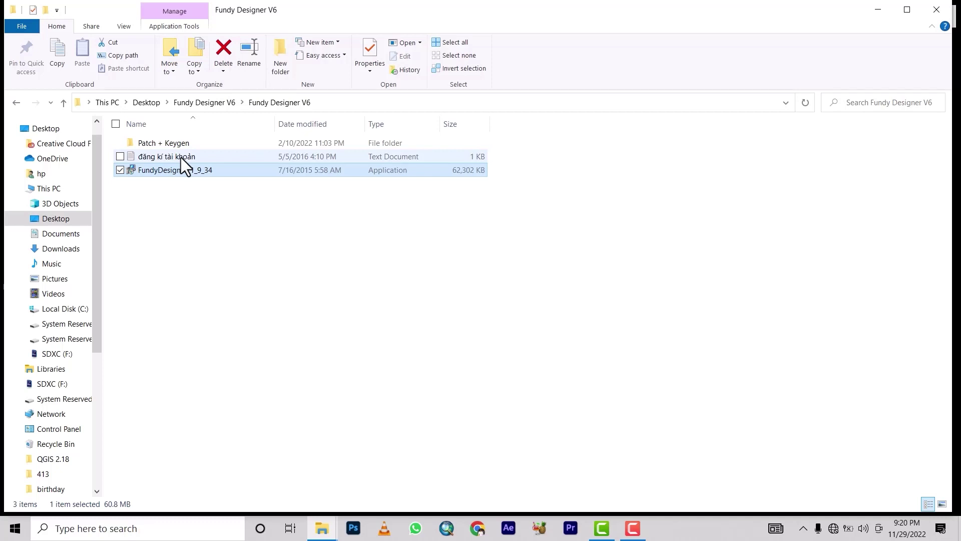
# Step: Copy the patched Fundy Designer program from the Patch + Keygen\Patch folder
pyautogui.doubleClick(180, 143)
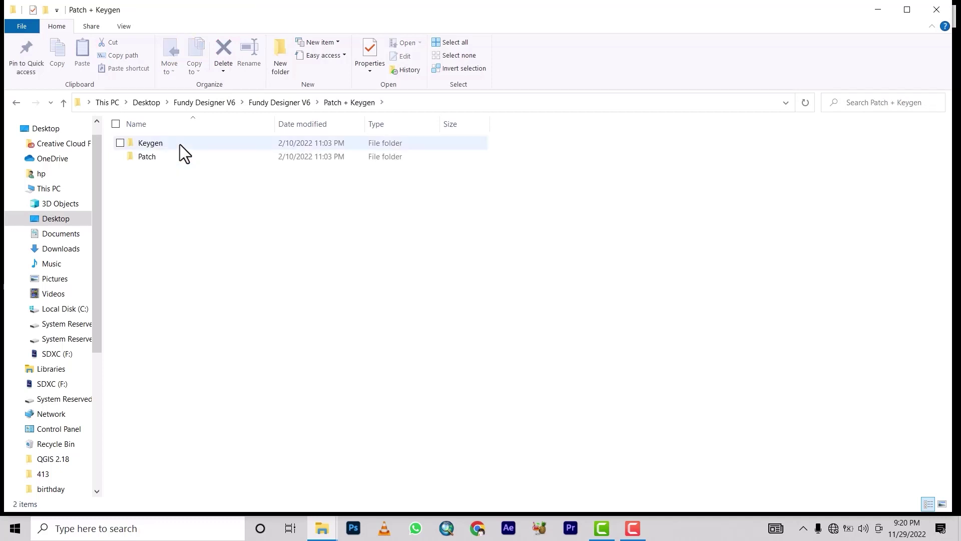
pyautogui.doubleClick(159, 160)
pyautogui.click(170, 143)
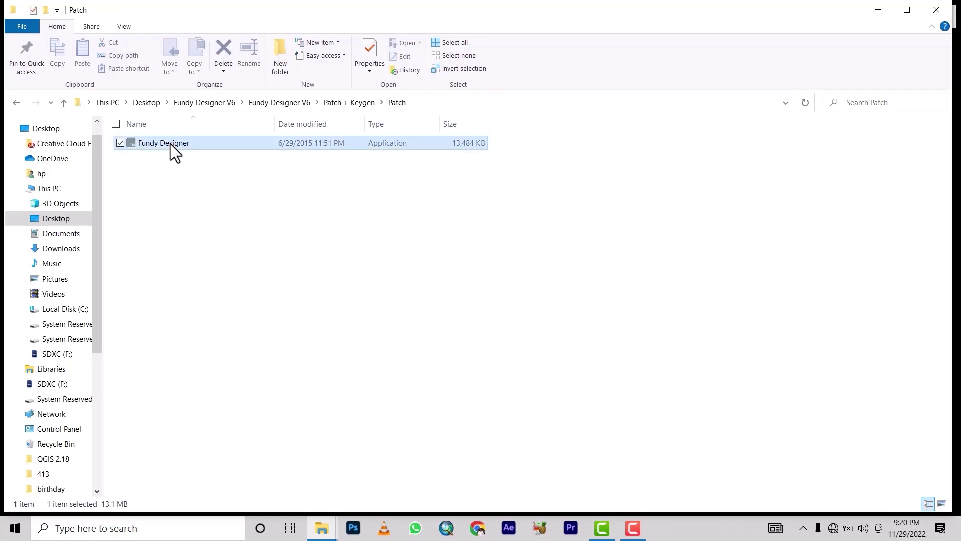
pyautogui.rightClick(169, 144)
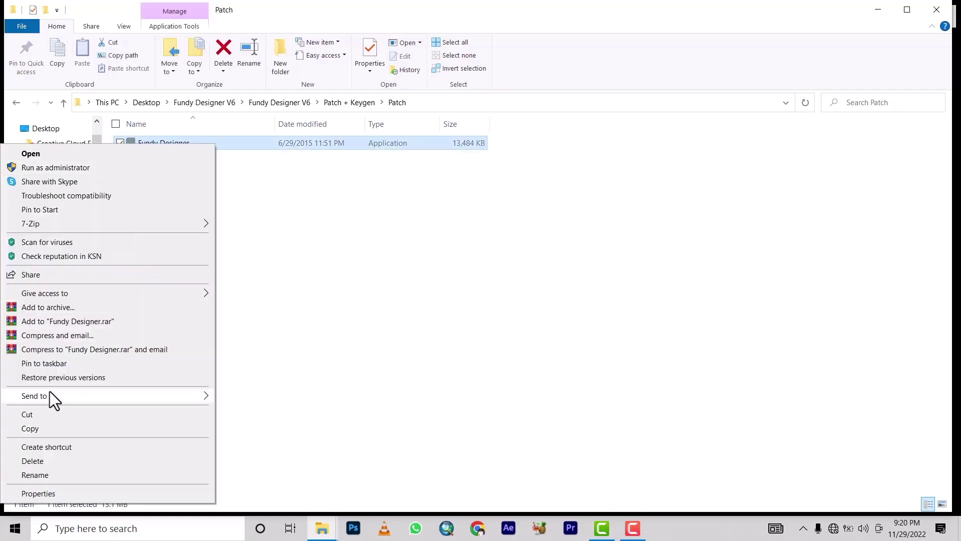
pyautogui.click(32, 427)
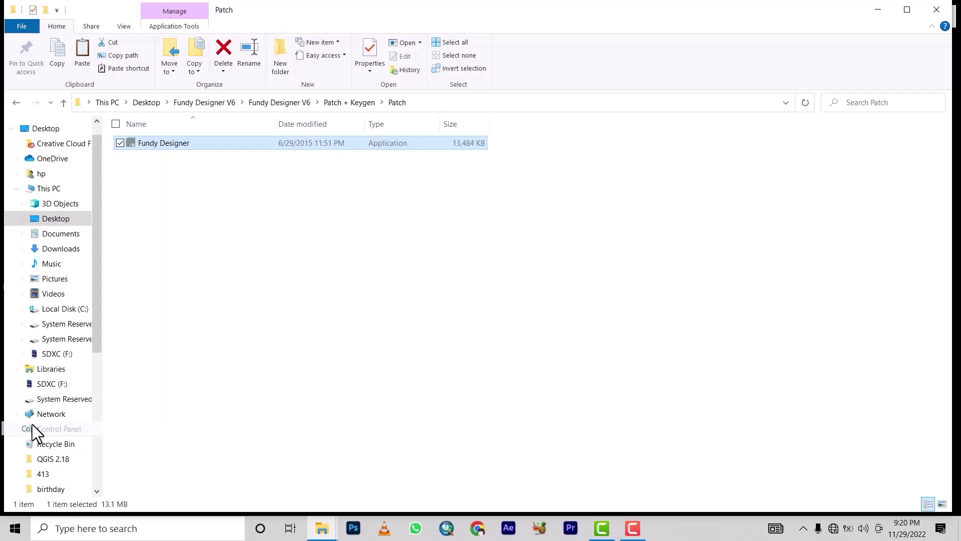
# Step: Open the Desktop in a new window, then minimise everything to show the desktop
pyautogui.rightClick(57, 220)
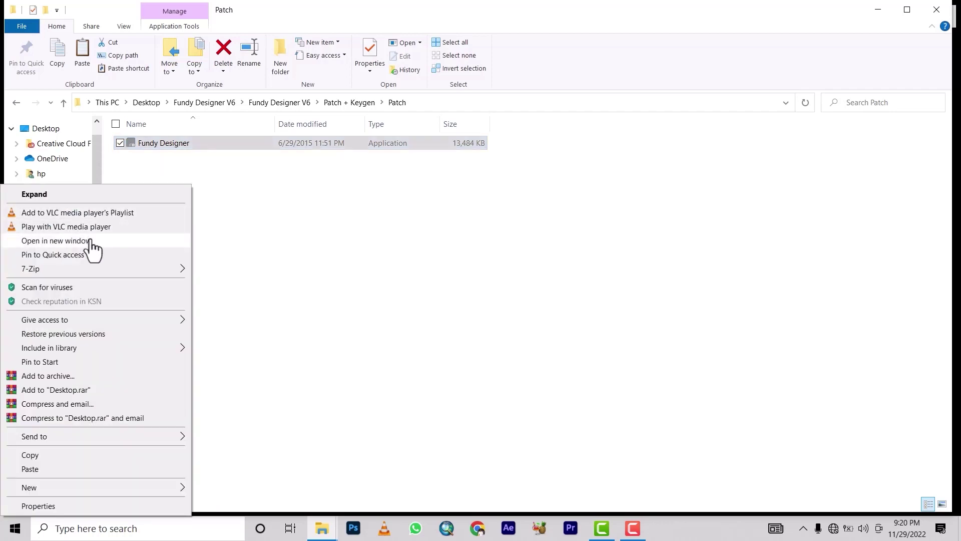
pyautogui.click(91, 240)
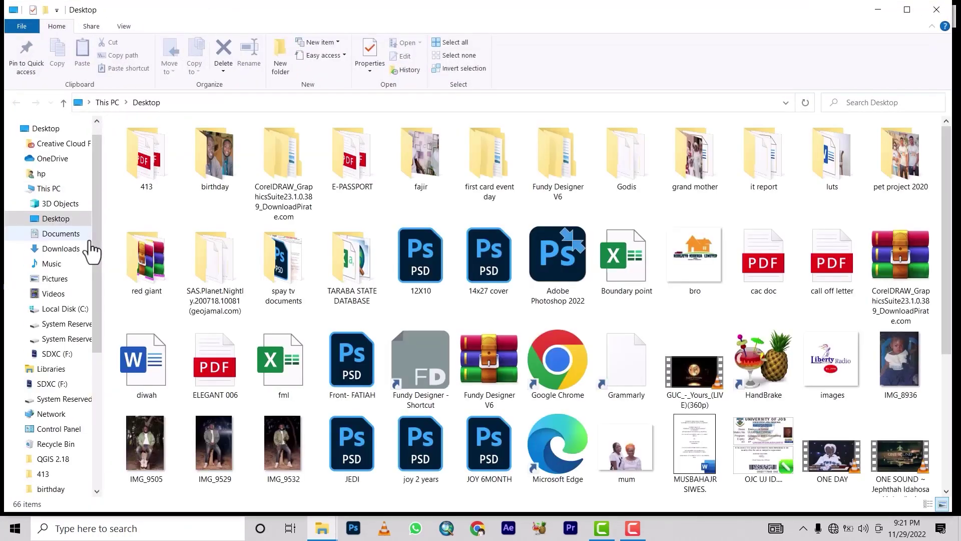
pyautogui.press('super+d')
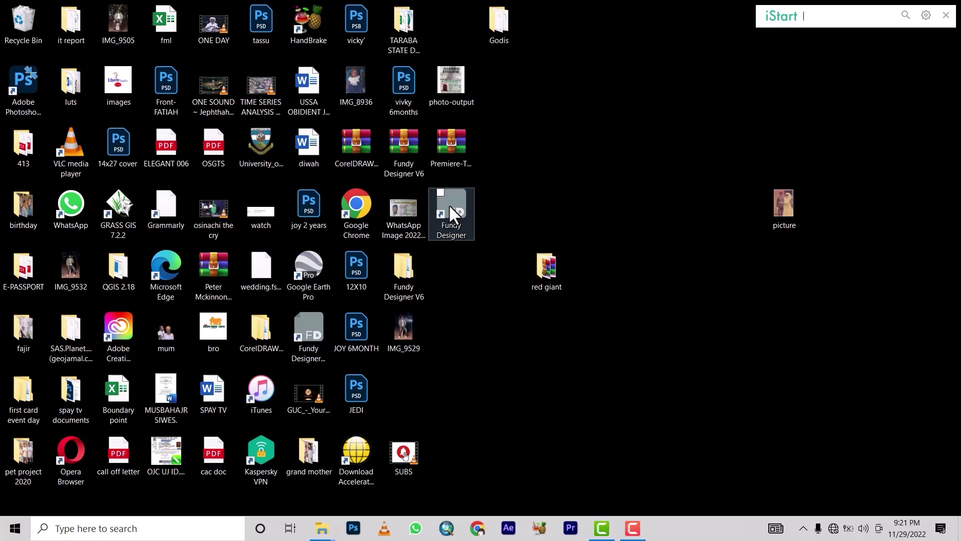
# Step: Open the Fundy Designer shortcut's file location in Program Files (x86)\Fundy Designer
pyautogui.click(449, 205)
pyautogui.rightClick(449, 205)
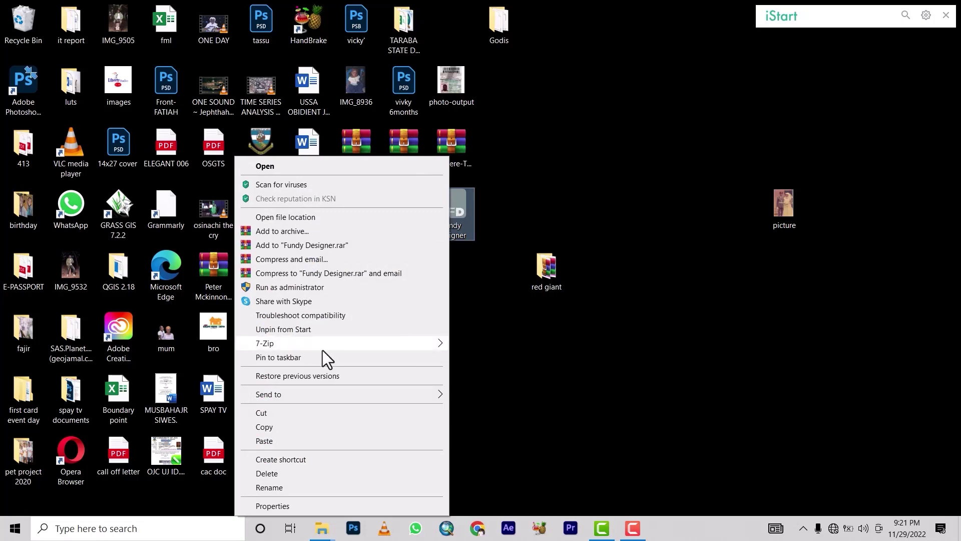
pyautogui.click(279, 216)
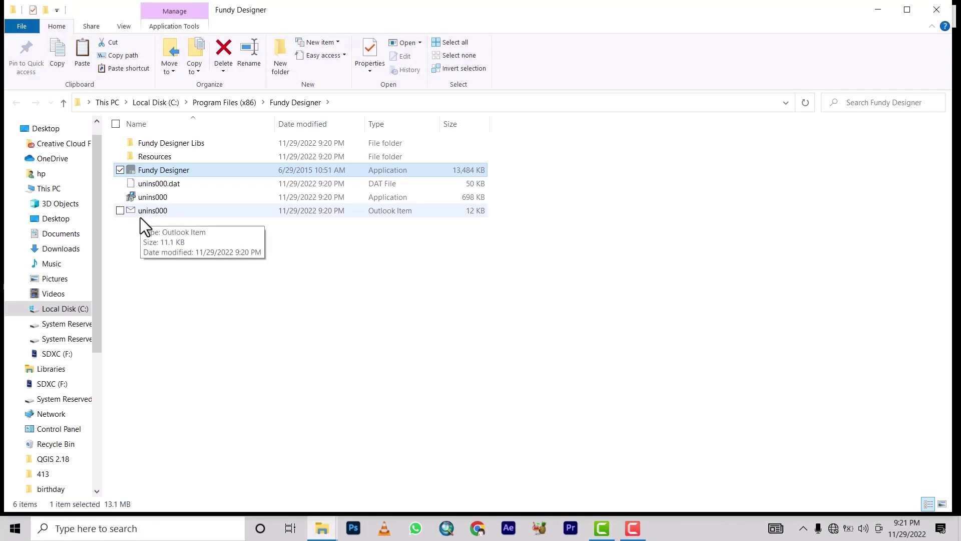
# Step: Paste the patched program into the install folder, replacing Fundy Designer.exe with administrator permission
pyautogui.rightClick(169, 269)
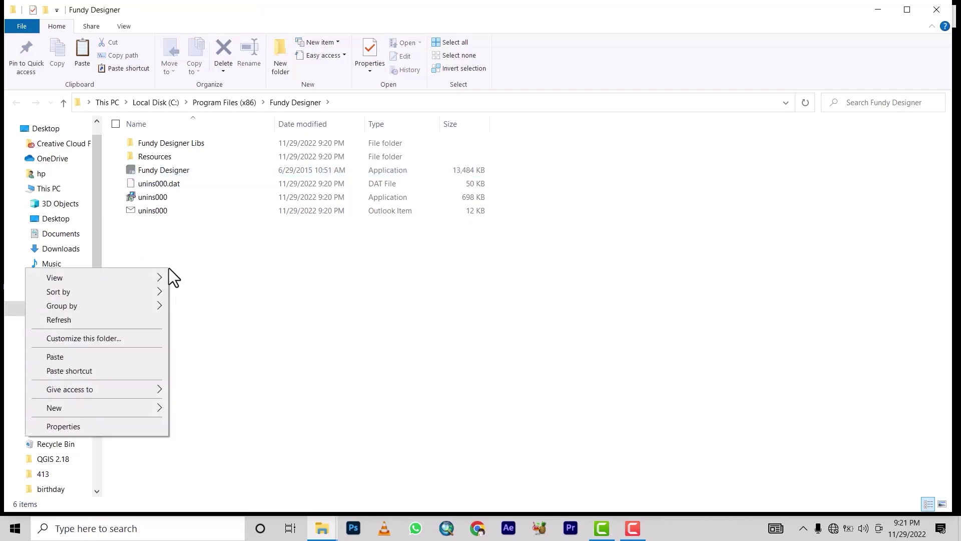
pyautogui.click(67, 359)
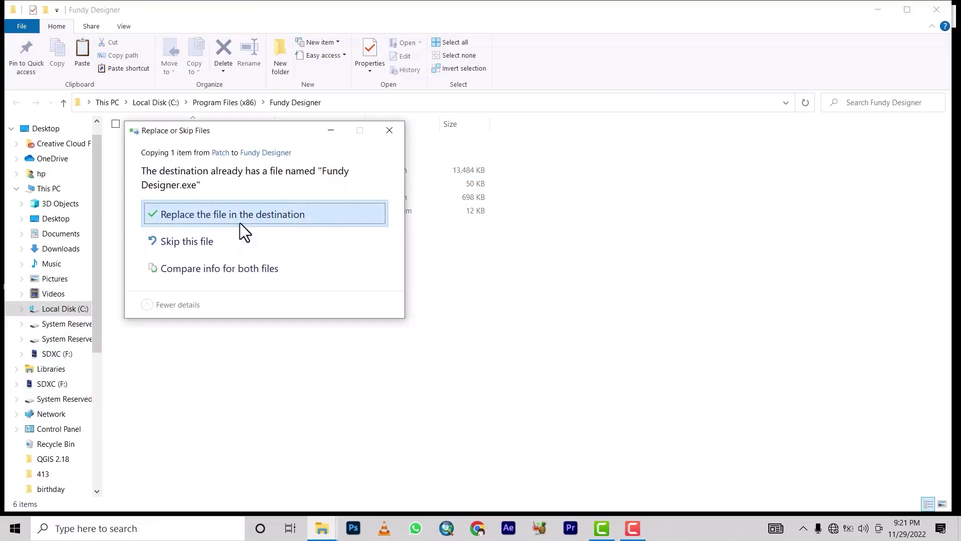
pyautogui.click(241, 214)
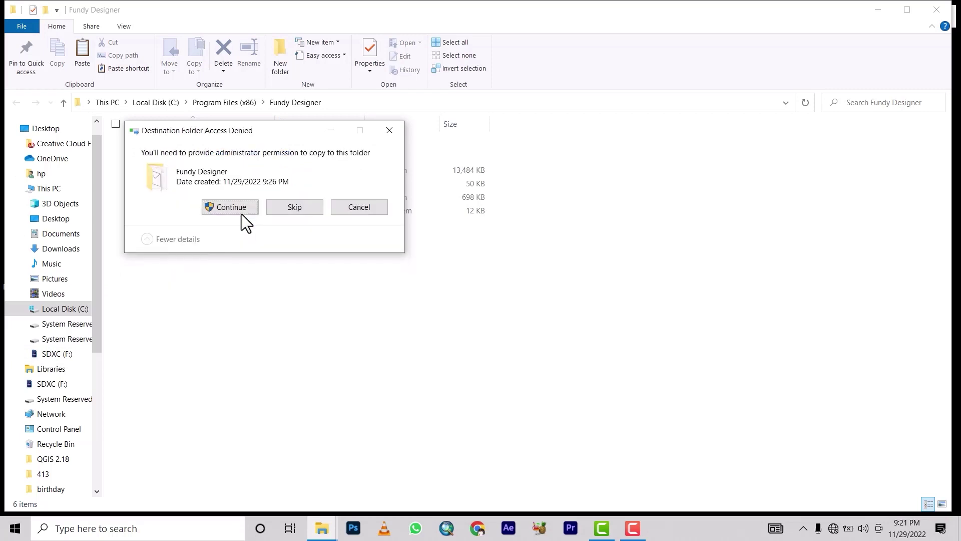
pyautogui.click(238, 210)
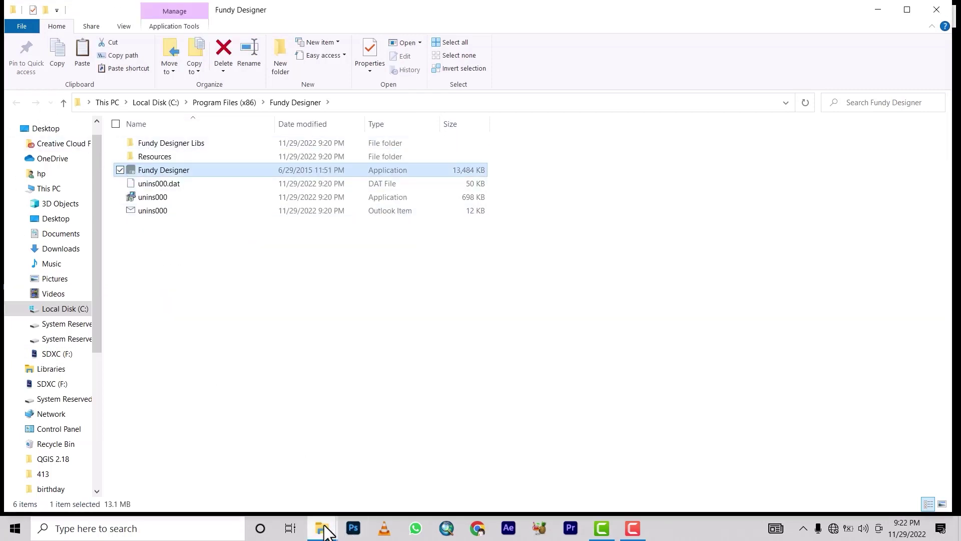
# Step: Bring the Patch folder window back to the front from the taskbar
pyautogui.moveTo(322, 528)
pyautogui.moveTo(400, 487)
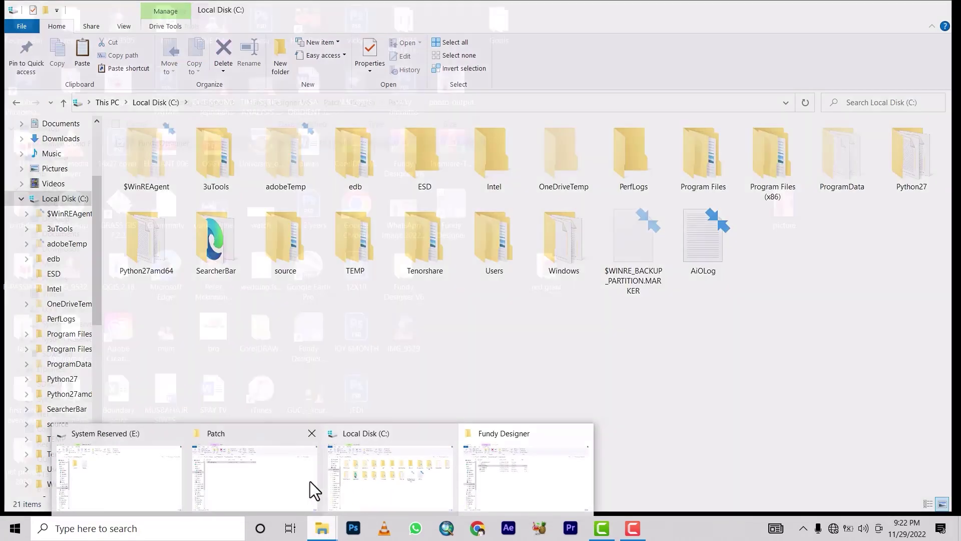
pyautogui.moveTo(268, 461)
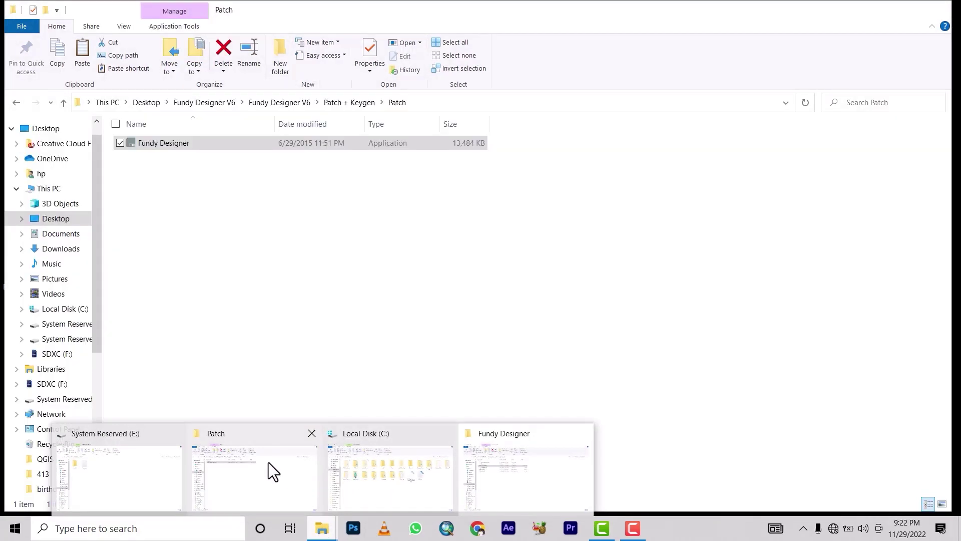
pyautogui.click(236, 461)
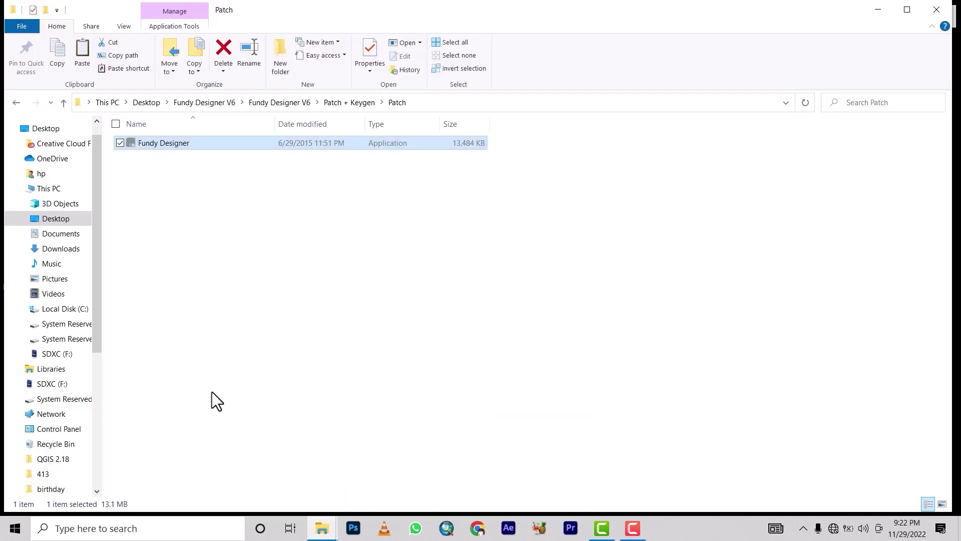
# Step: Run FundyDesignerKeyGen.exe from Patch + Keygen\Keygen\FundyDesignerKeyGen as administrator
pyautogui.click(343, 103)
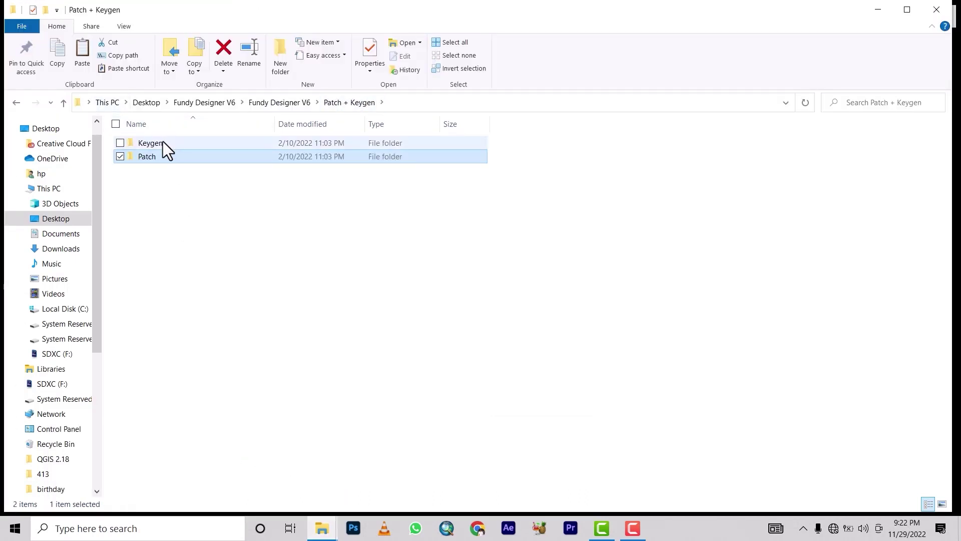
pyautogui.doubleClick(150, 144)
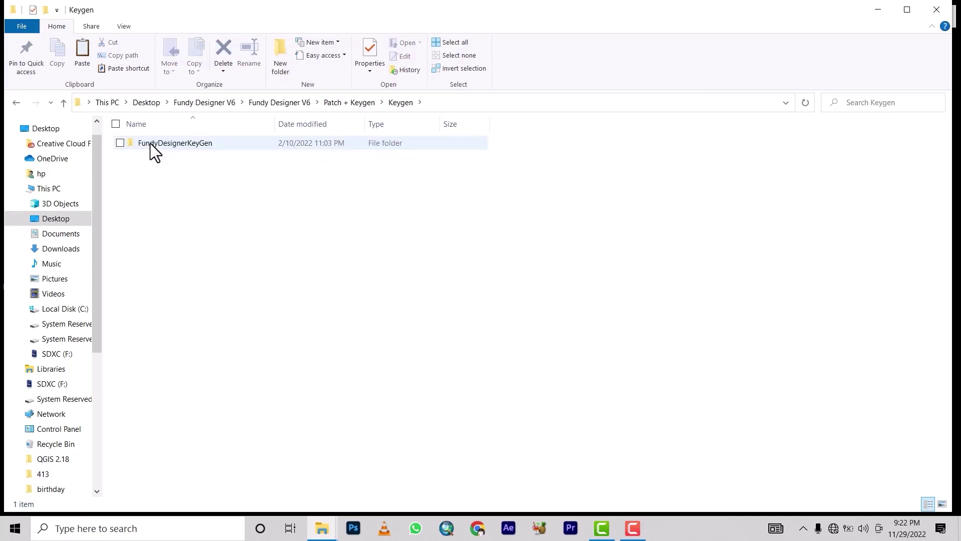
pyautogui.doubleClick(150, 143)
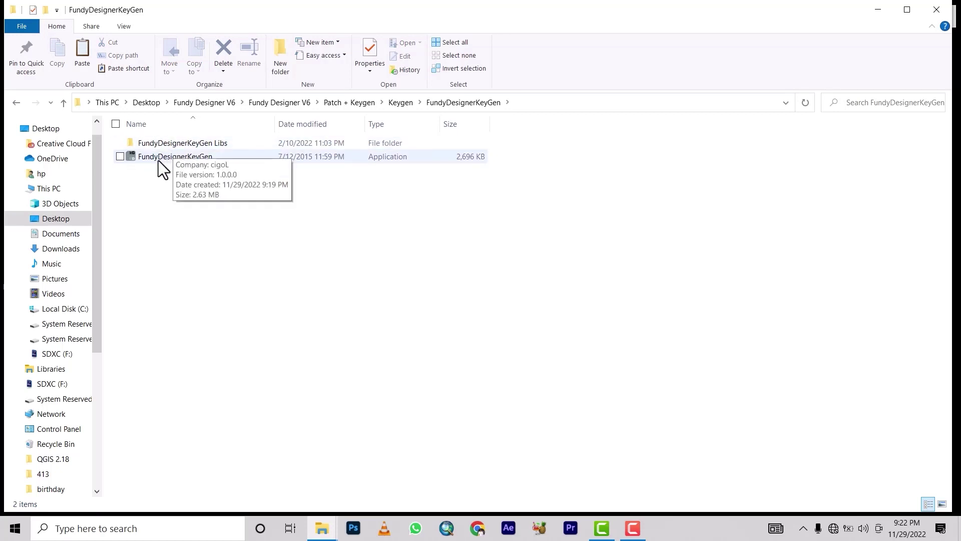
pyautogui.click(161, 158)
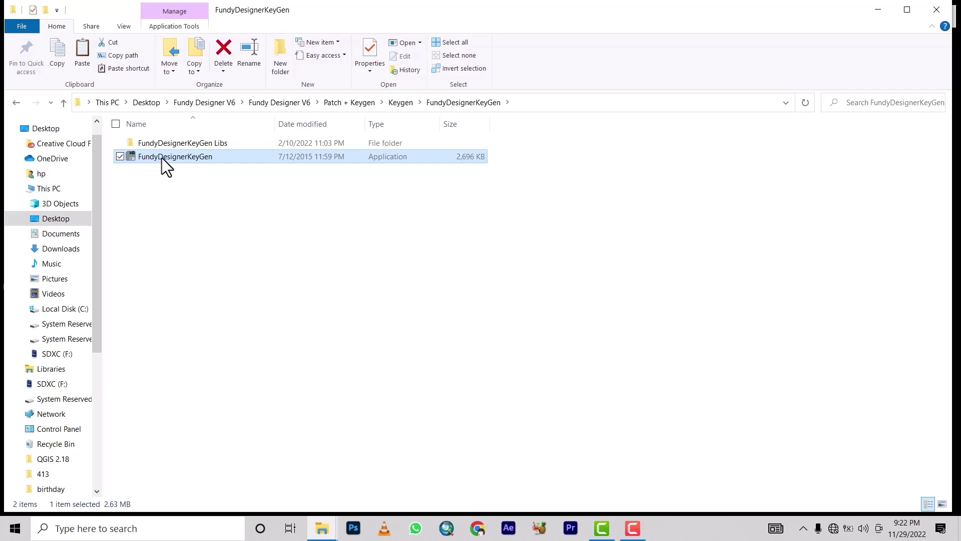
pyautogui.rightClick(161, 158)
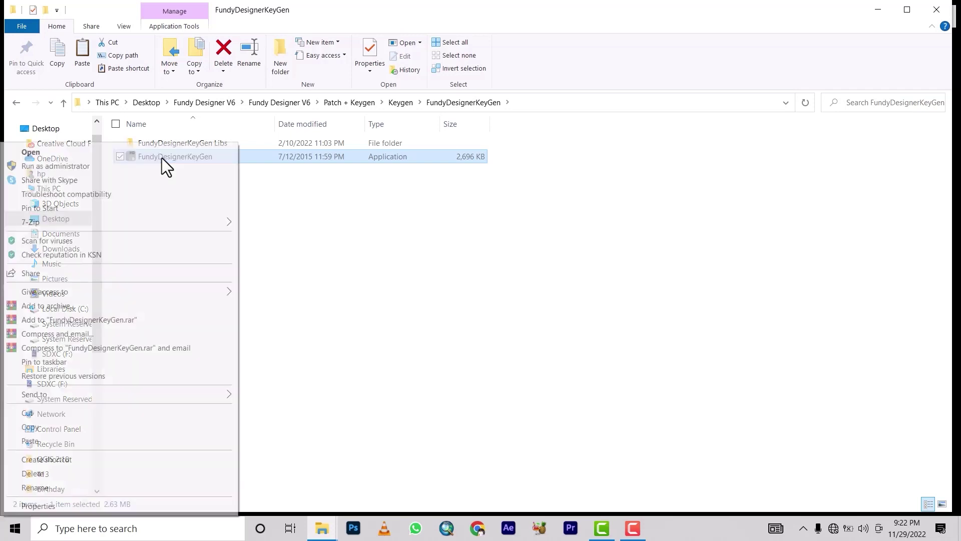
pyautogui.click(56, 167)
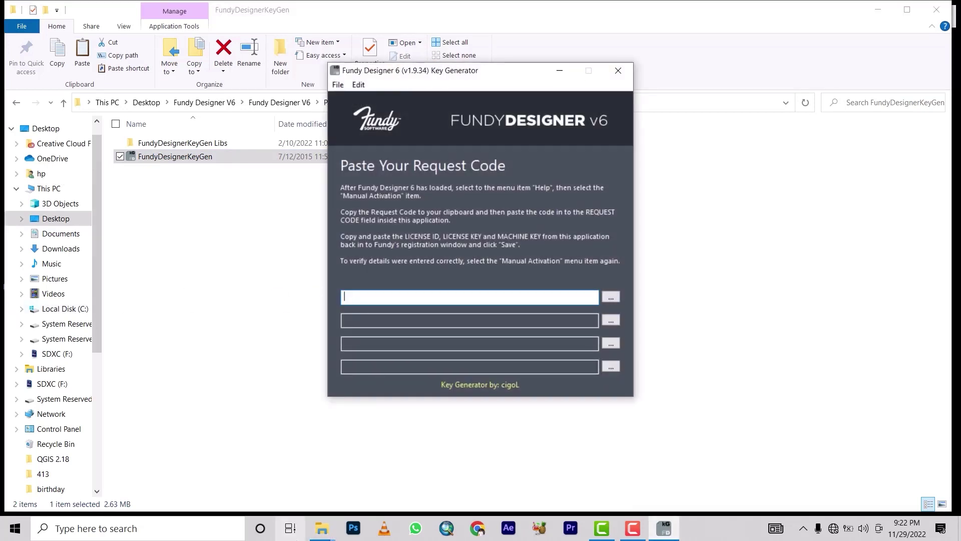
# Step: Send the installed Fundy Designer application to the desktop as a shortcut
pyautogui.click(326, 525)
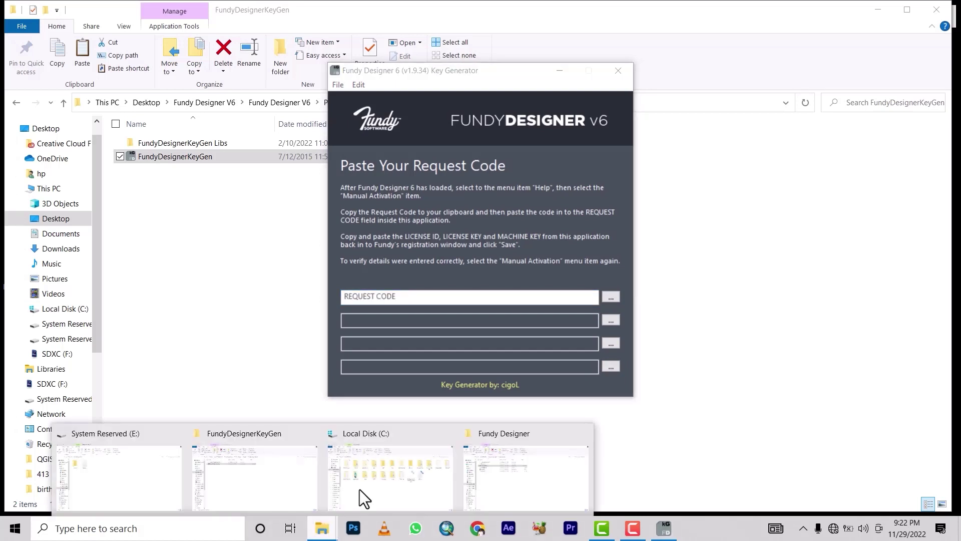
pyautogui.click(491, 470)
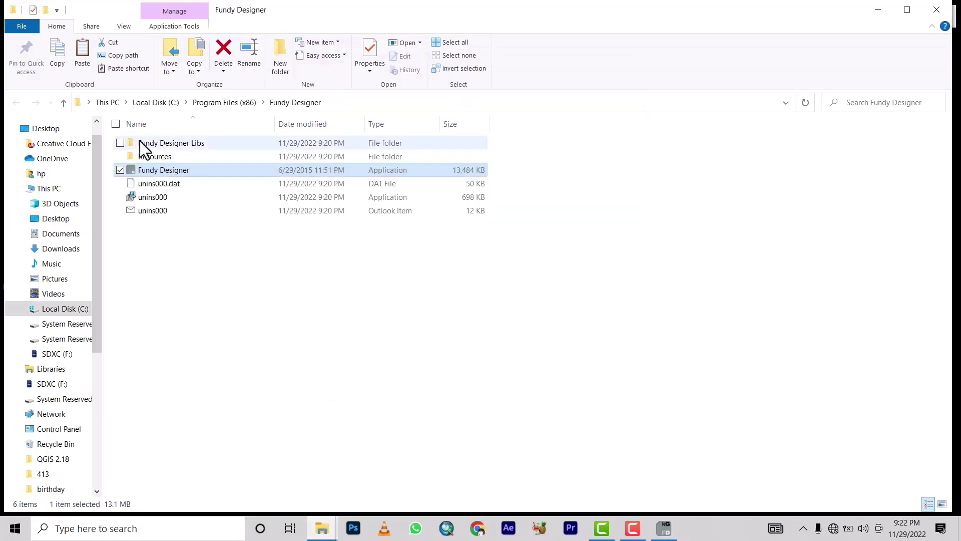
pyautogui.rightClick(187, 169)
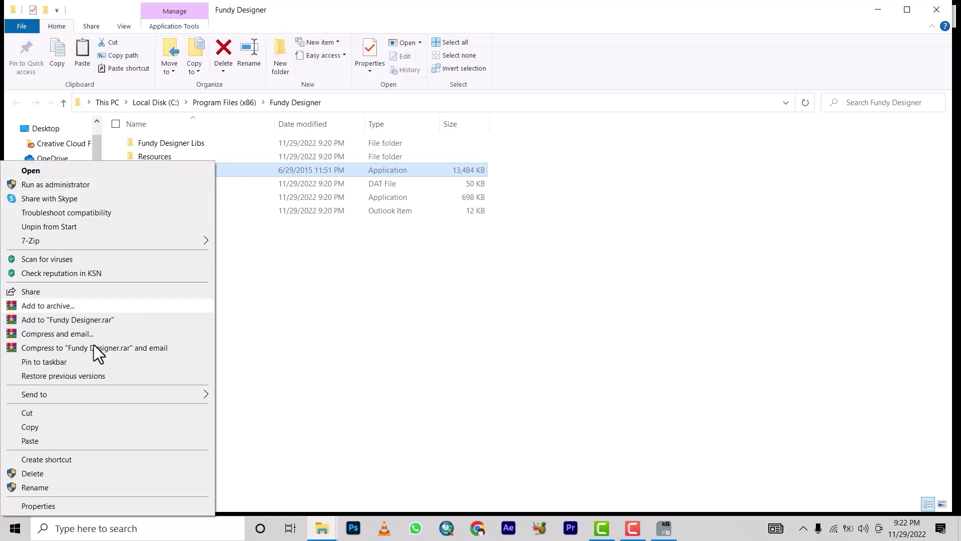
pyautogui.moveTo(84, 392)
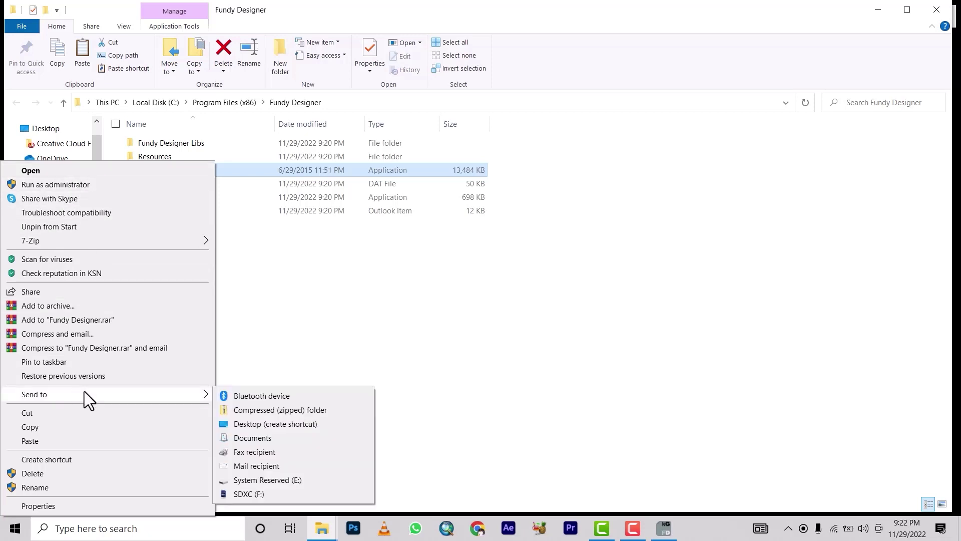
pyautogui.click(260, 425)
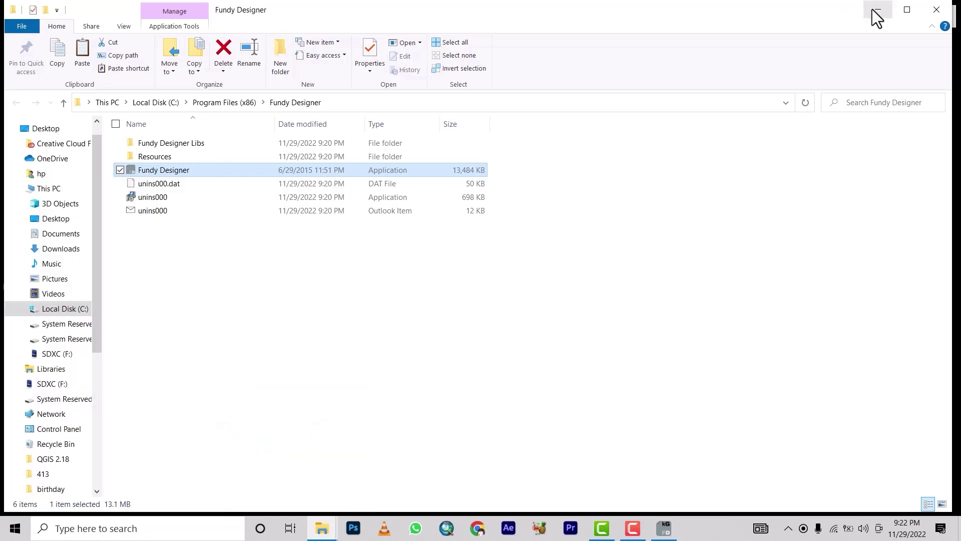
# Step: Minimise the open windows and launch Fundy Designer from the new desktop shortcut
pyautogui.click(876, 17)
pyautogui.click(876, 17)
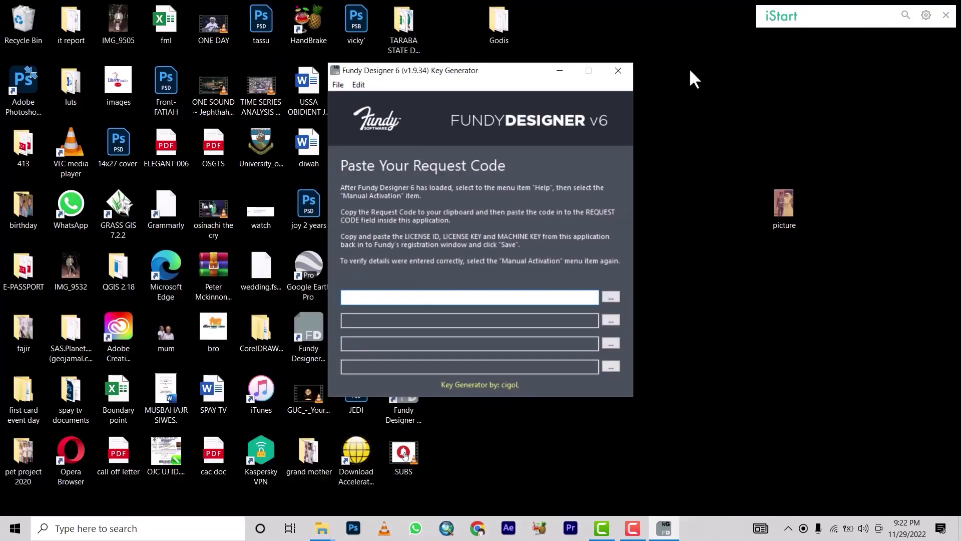
pyautogui.click(556, 71)
pyautogui.click(450, 202)
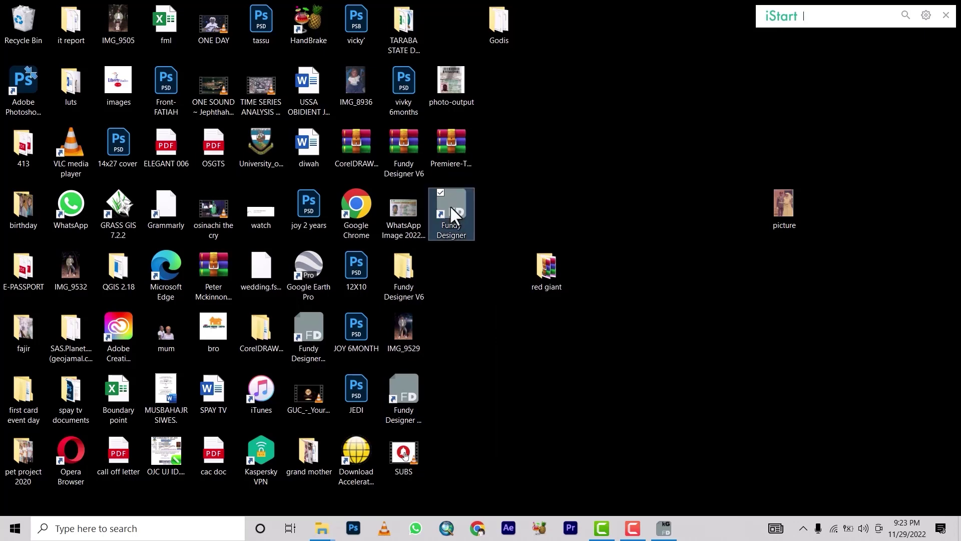
pyautogui.doubleClick(314, 320)
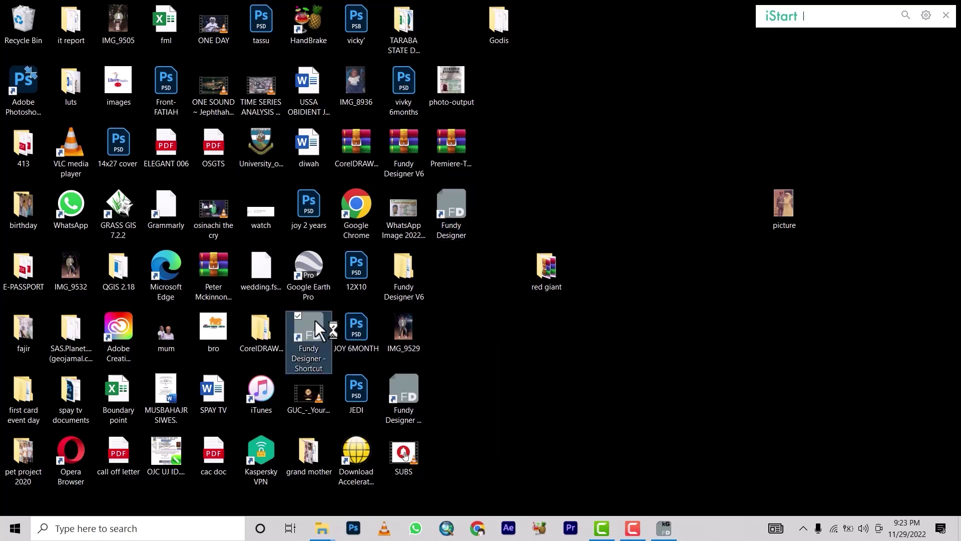
# Step: Choose Help > Manual Activation in Fundy Designer to open Manual User Account Registration
pyautogui.rightClick(314, 319)
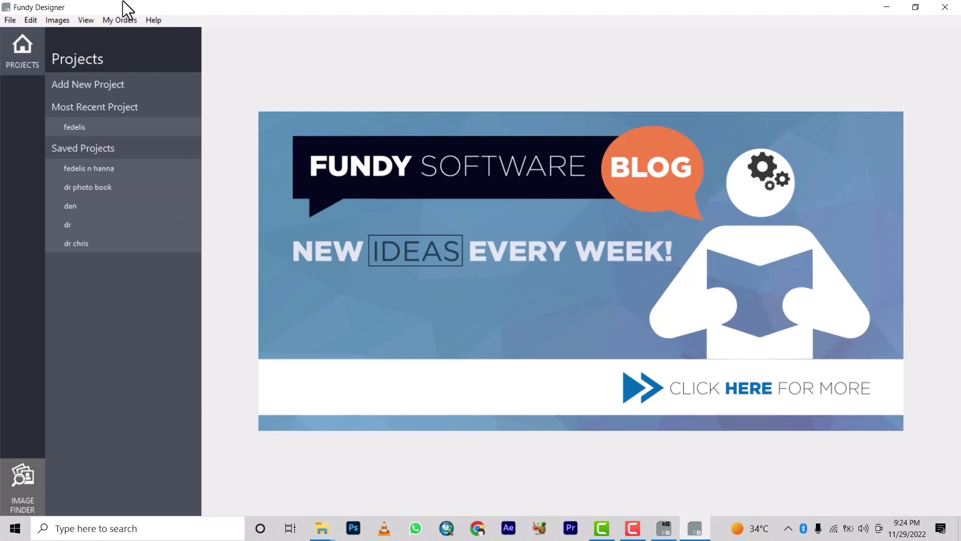
pyautogui.click(154, 20)
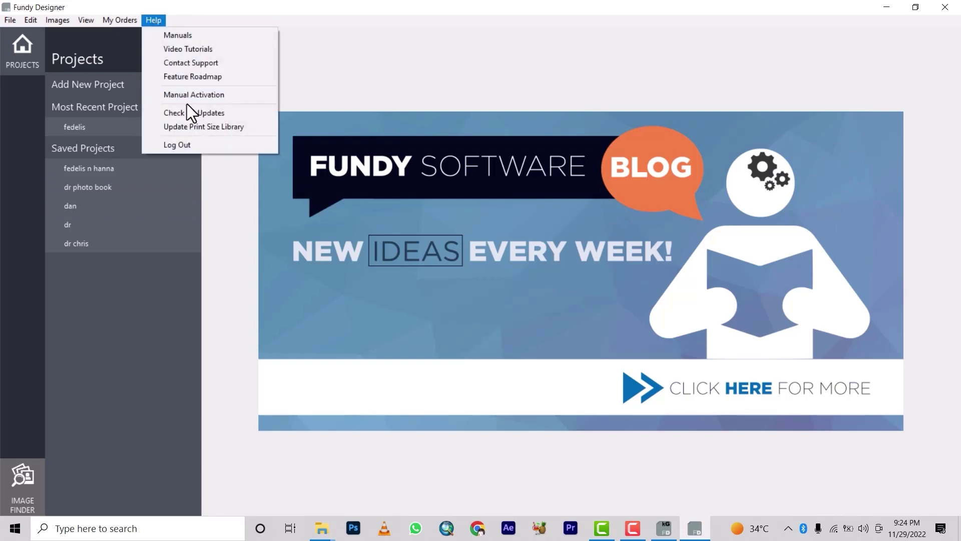
pyautogui.click(201, 95)
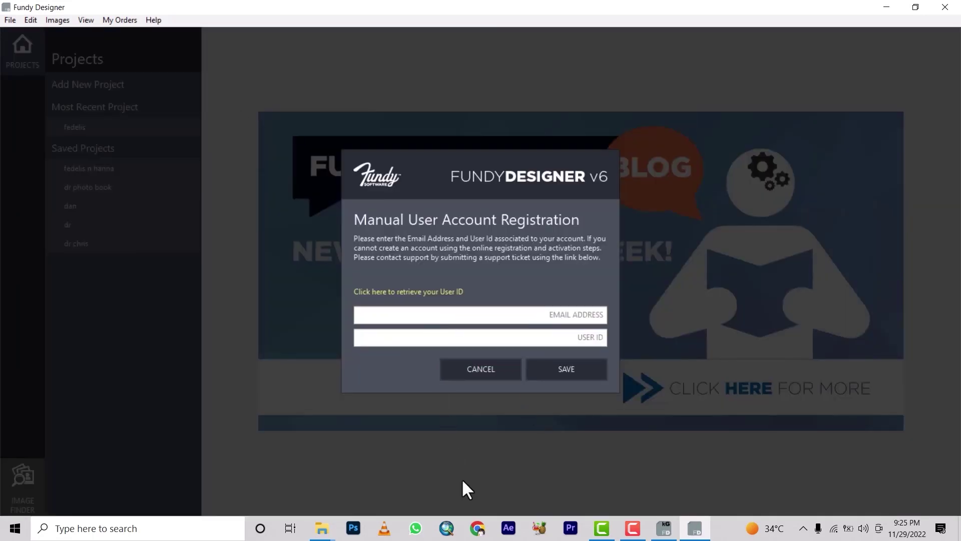
pyautogui.moveTo(322, 528)
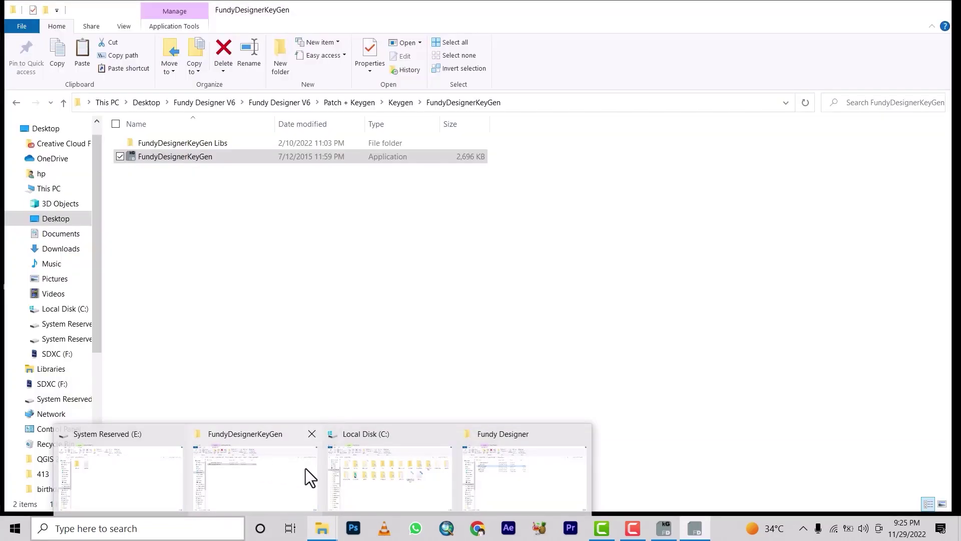
# Step: Go back to the Patch + Keygen\Patch folder and open the account-registration text note
pyautogui.click(305, 468)
pyautogui.press('BackSpace')
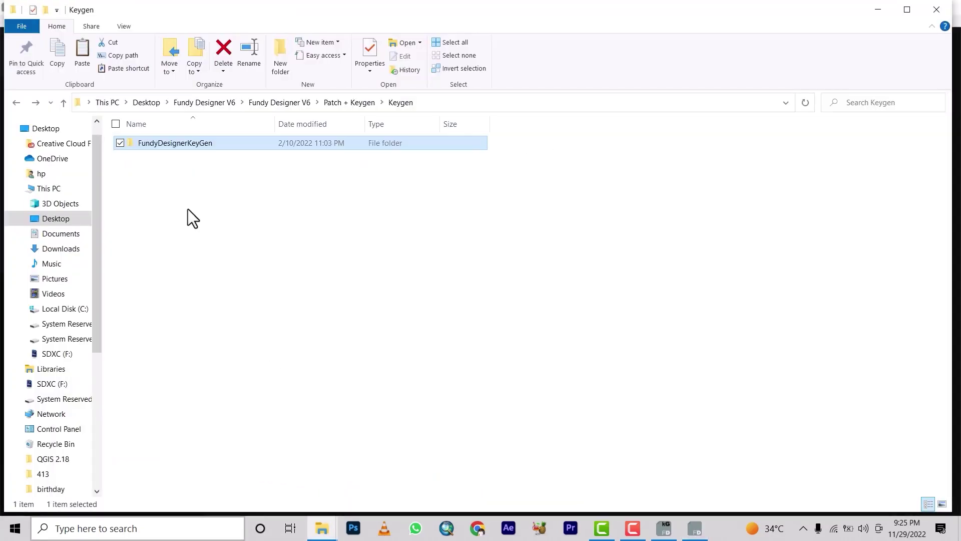
pyautogui.press('BackSpace')
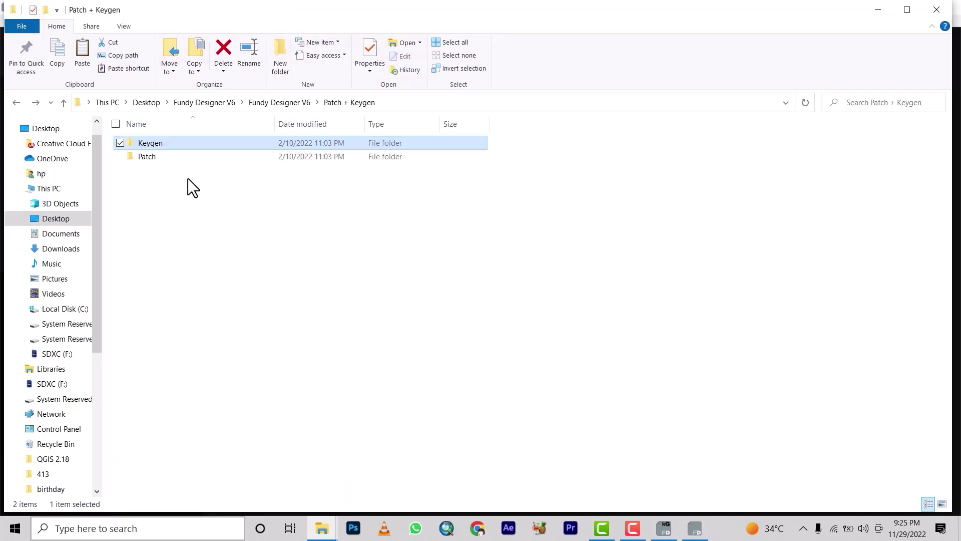
pyautogui.doubleClick(173, 159)
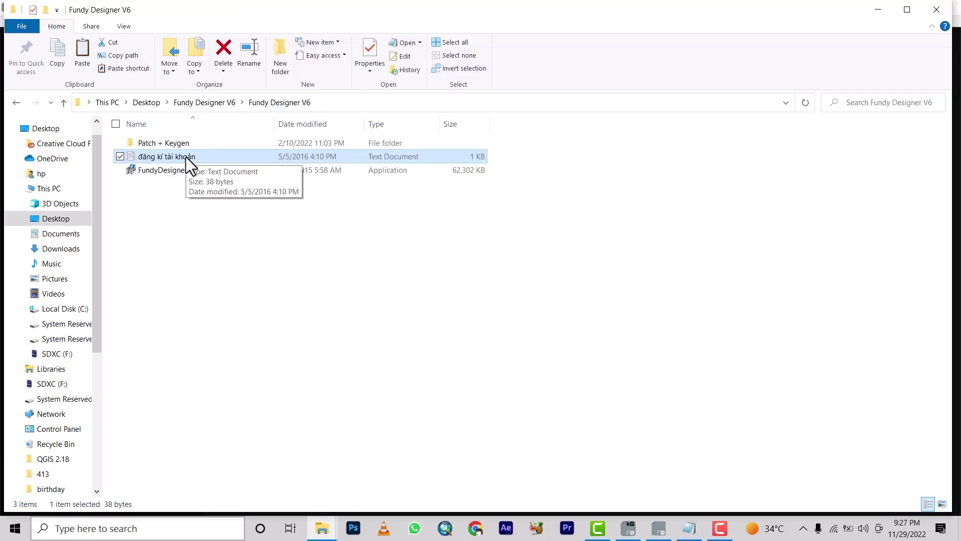
pyautogui.doubleClick(185, 157)
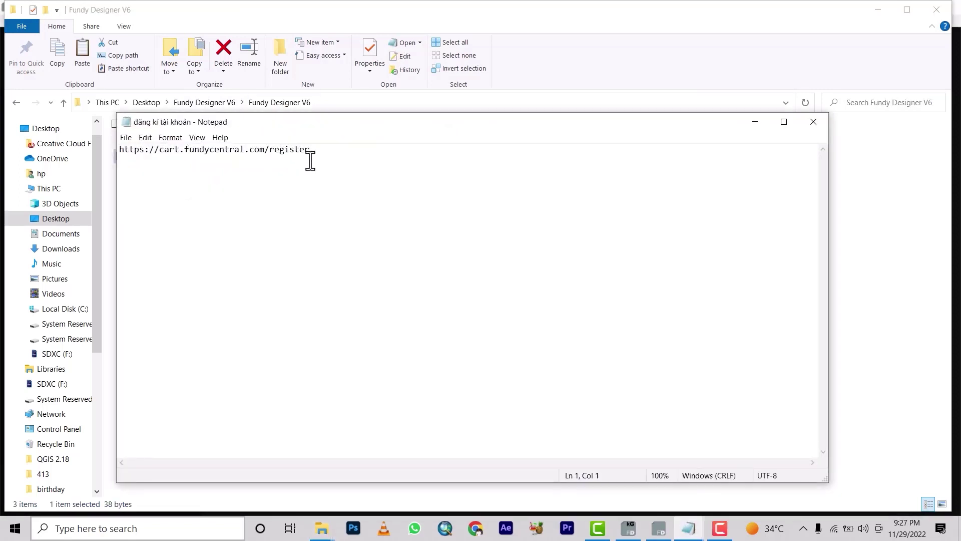
pyautogui.moveTo(326, 154); pyautogui.dragTo(118, 170)
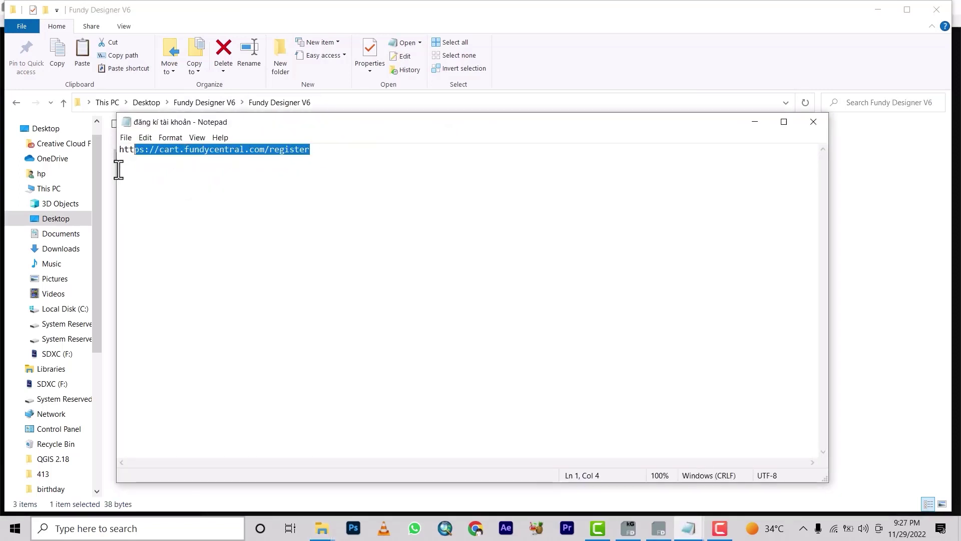
pyautogui.rightClick(145, 151)
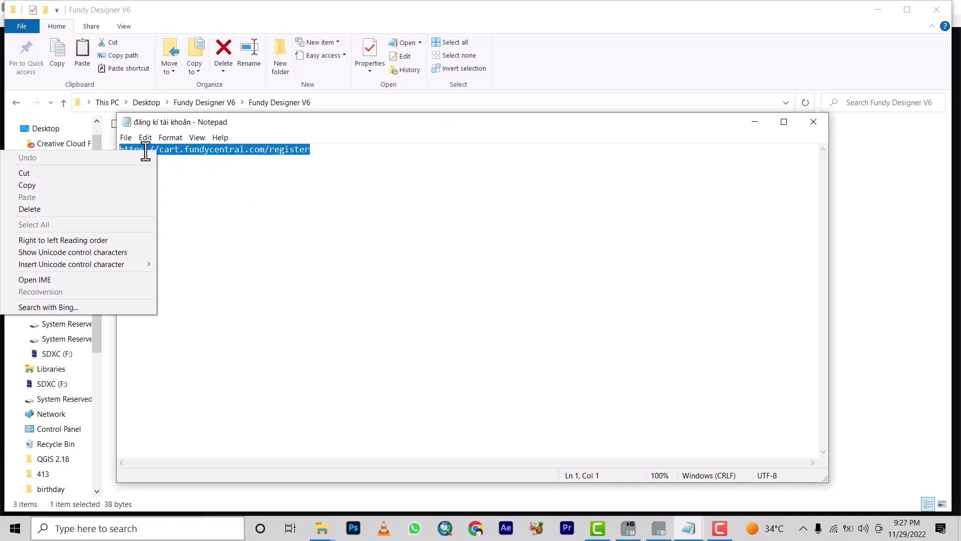
pyautogui.click(52, 189)
pyautogui.click(476, 529)
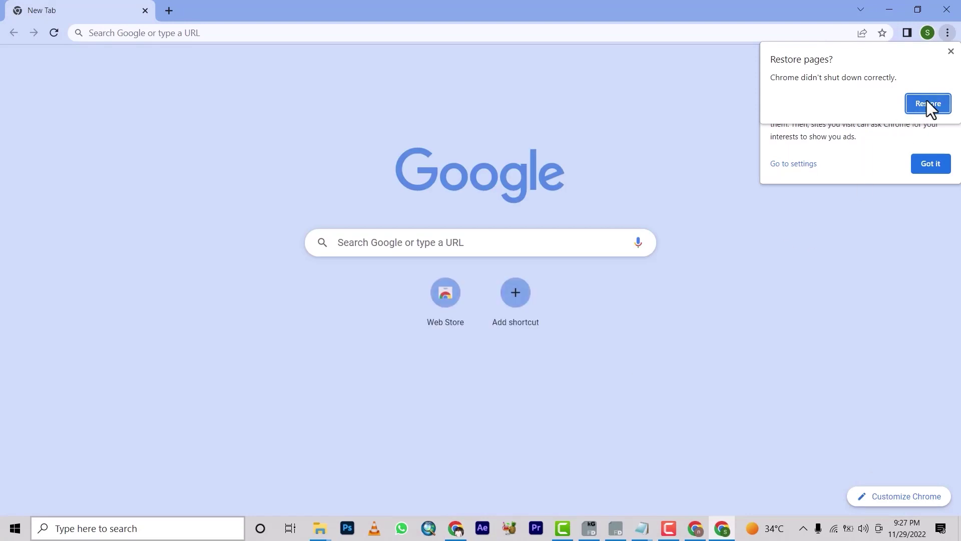
# Step: Paste and load cart.fundycentral.com/register in Chrome, dismiss the privacy notice, then open a new tab
pyautogui.click(926, 102)
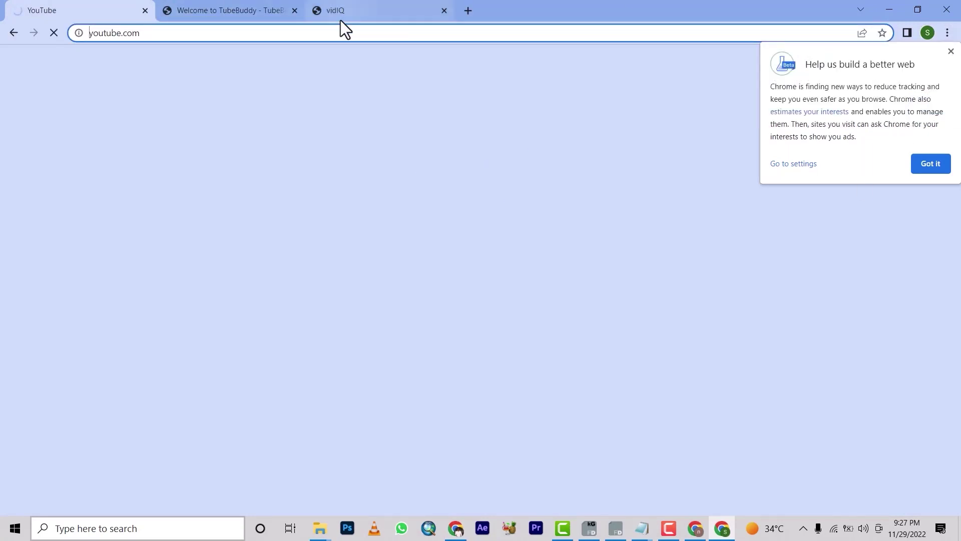
pyautogui.click(281, 40)
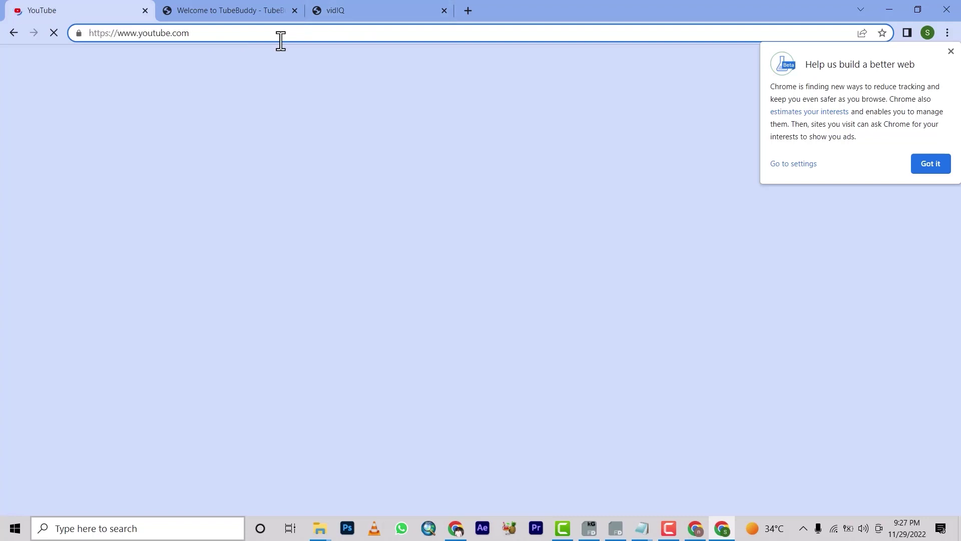
pyautogui.click(266, 86)
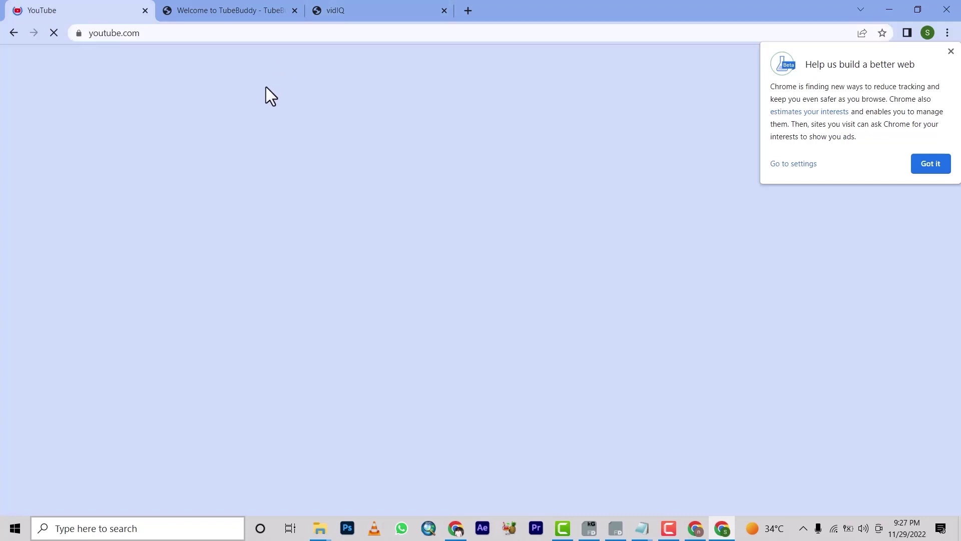
pyautogui.click(180, 36)
pyautogui.hotkey('ctrl', 'v')
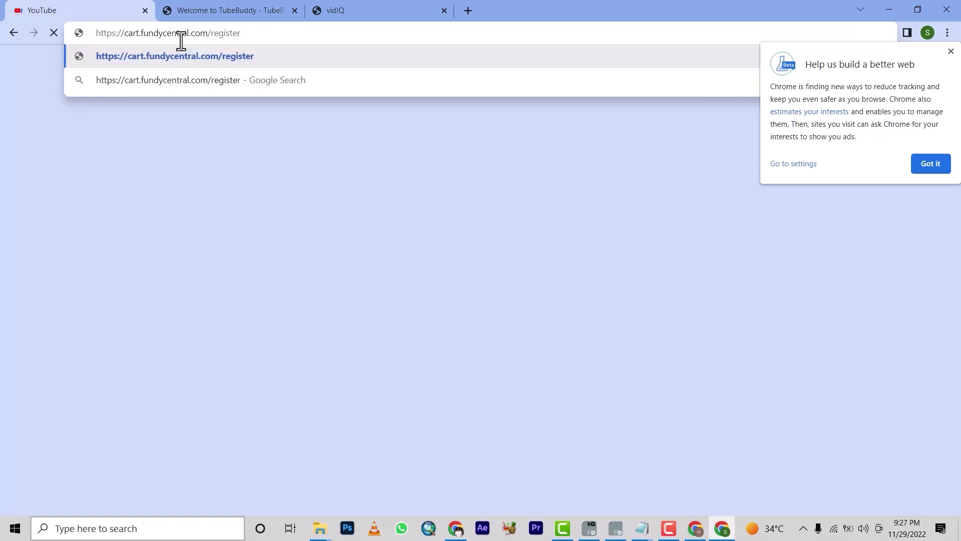
pyautogui.press('Return')
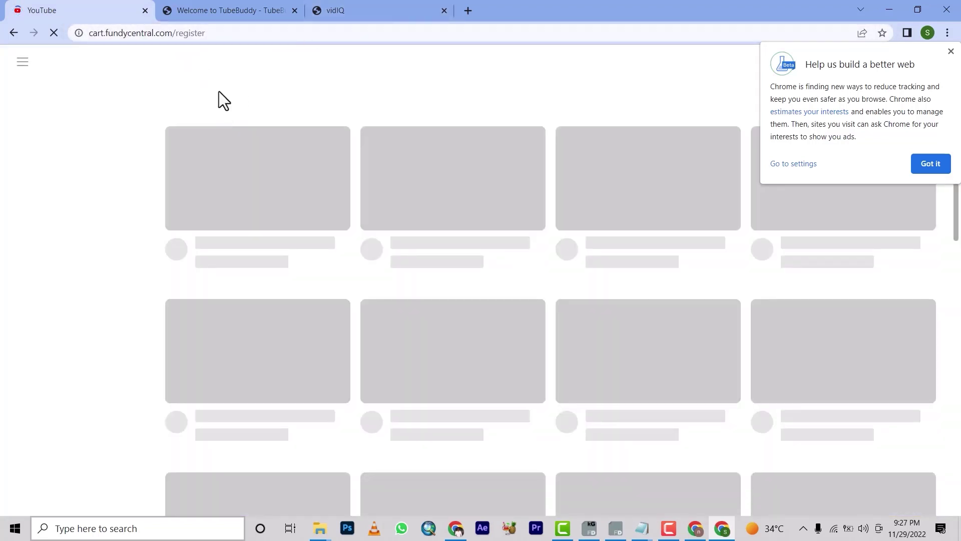
pyautogui.click(929, 164)
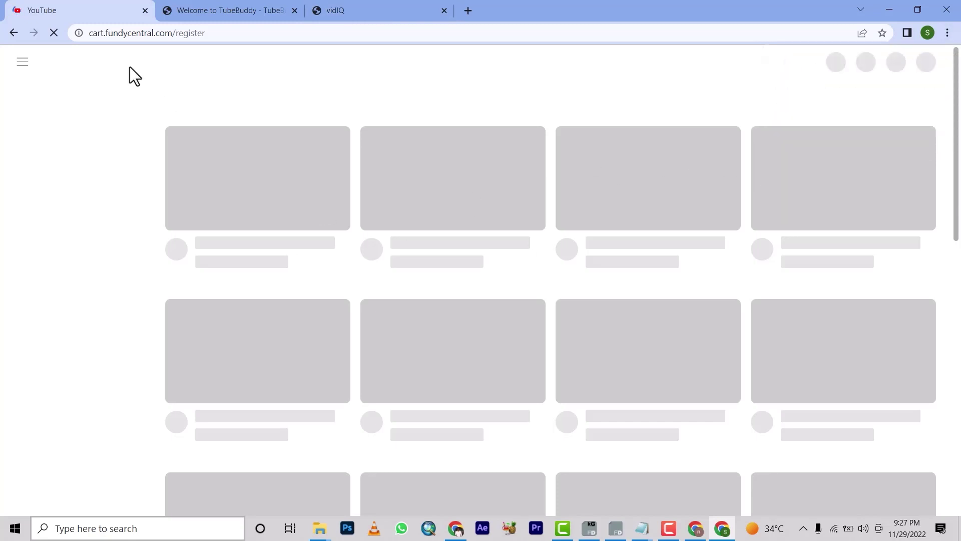
pyautogui.click(471, 7)
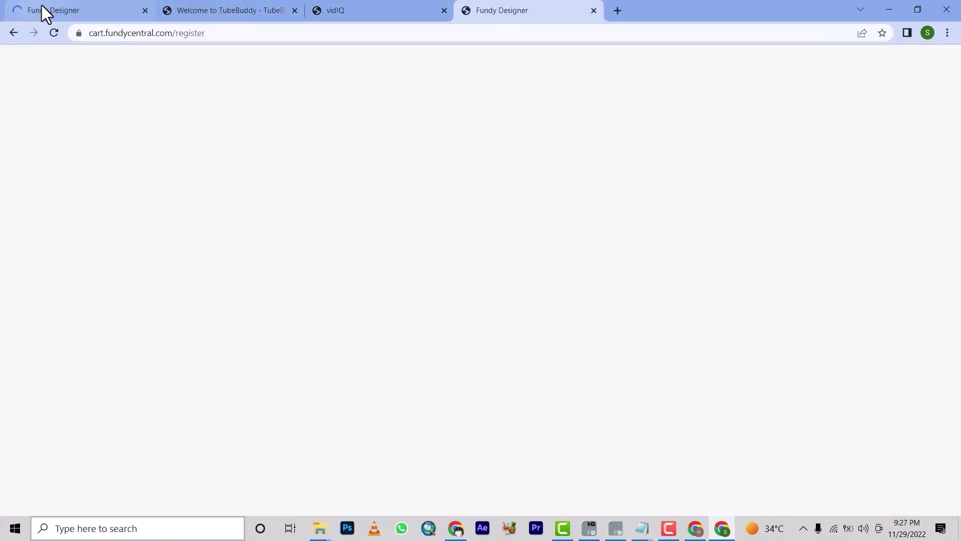
pyautogui.click(45, 13)
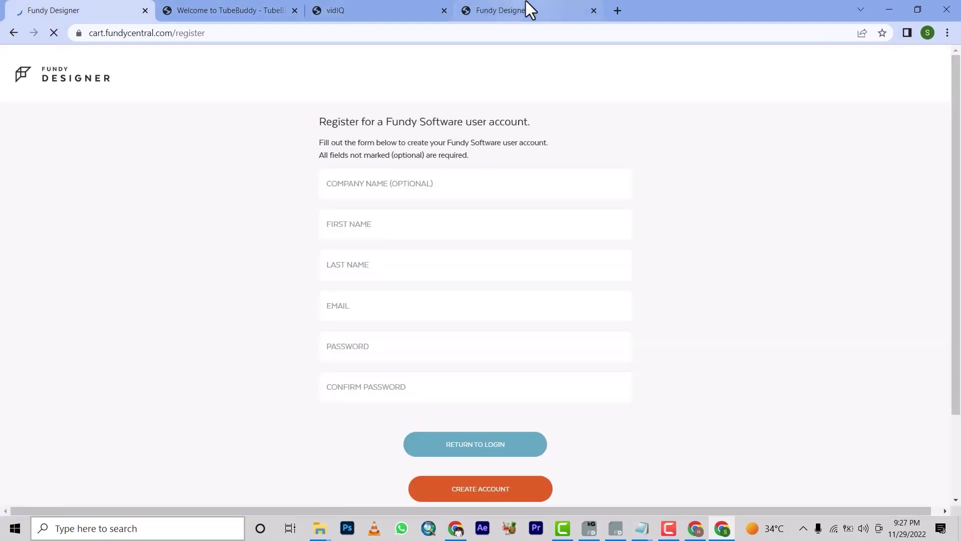
# Step: Detach the Fundy Designer page into its own window and bring the main browser back to front
pyautogui.click(525, 4)
pyautogui.click(58, 5)
pyautogui.moveTo(59, 5); pyautogui.dragTo(366, 173)
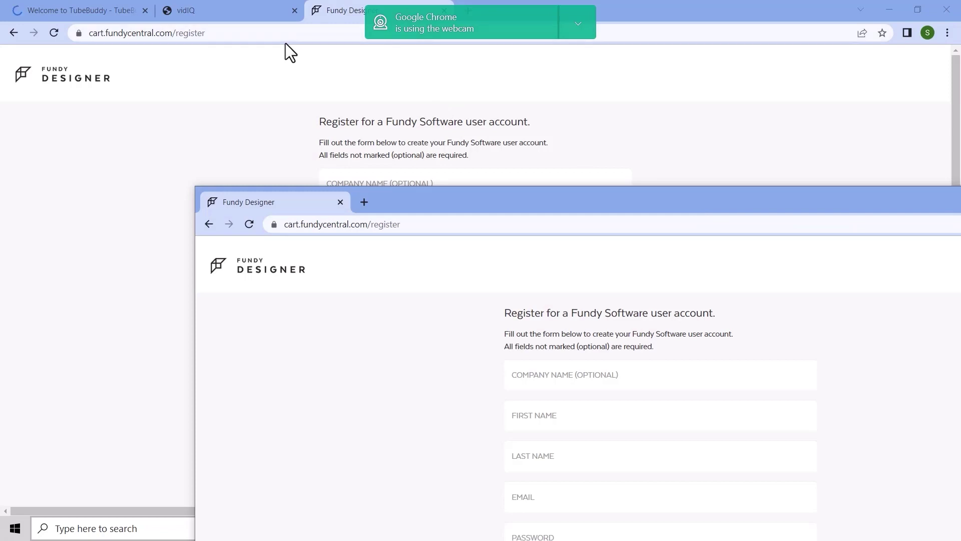
pyautogui.click(288, 60)
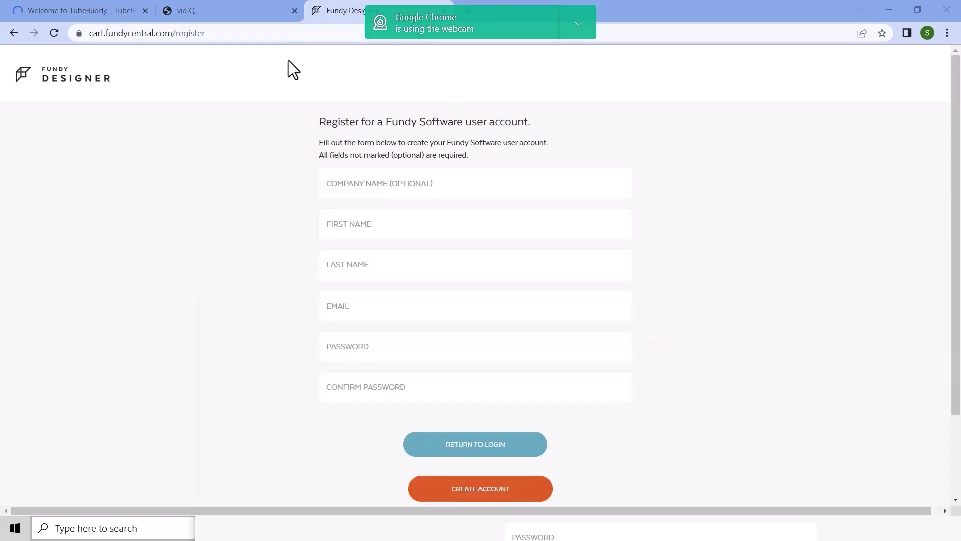
# Step: Enter the company name, first name and last name in the registration form
pyautogui.click(472, 180)
pyautogui.write('spa')
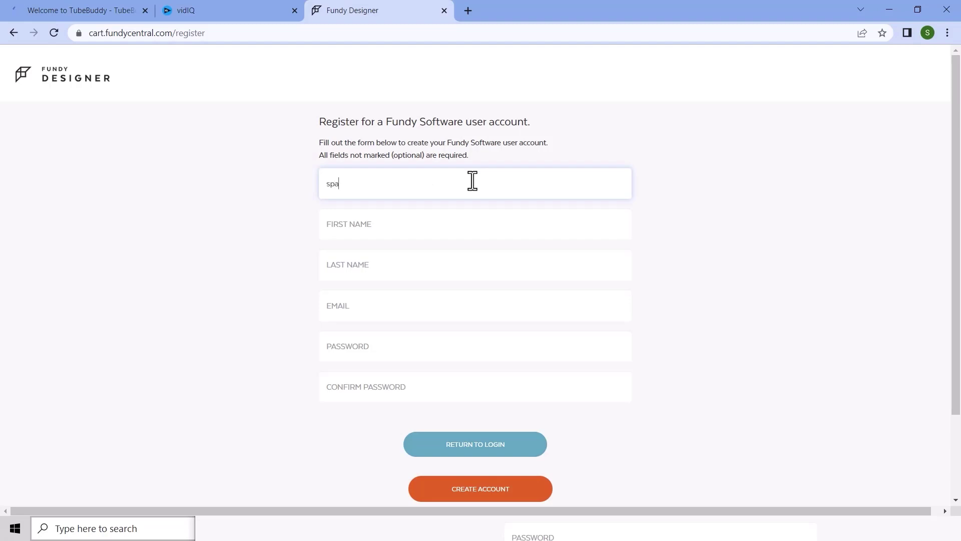
pyautogui.write('y tv nigeria')
pyautogui.click(379, 233)
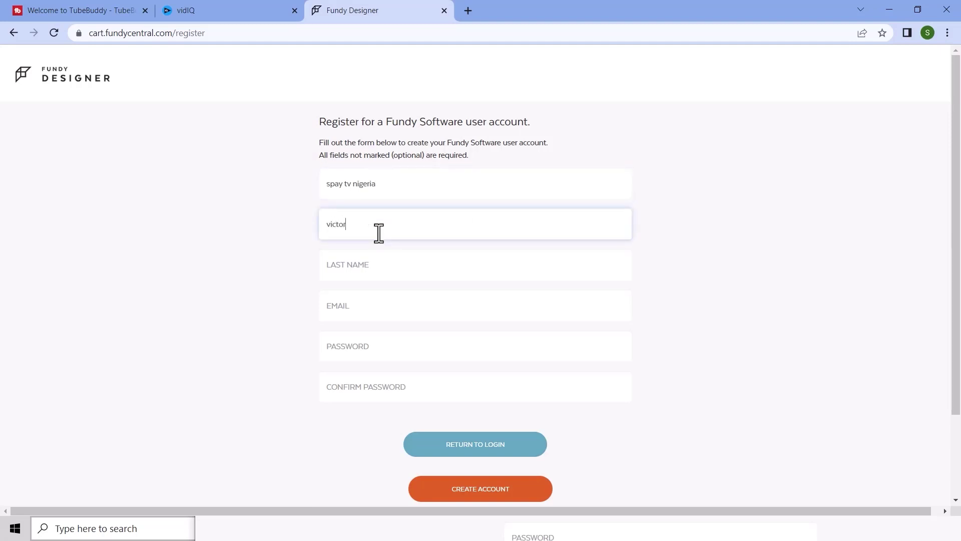
pyautogui.click(358, 279)
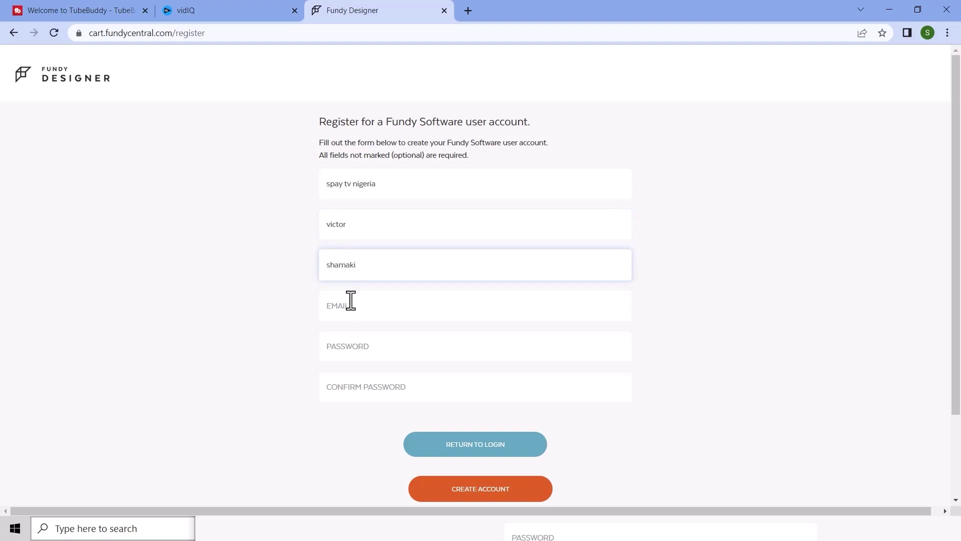
# Step: Fill in the saved e-mail, enter and confirm the password, then create the account
pyautogui.click(351, 301)
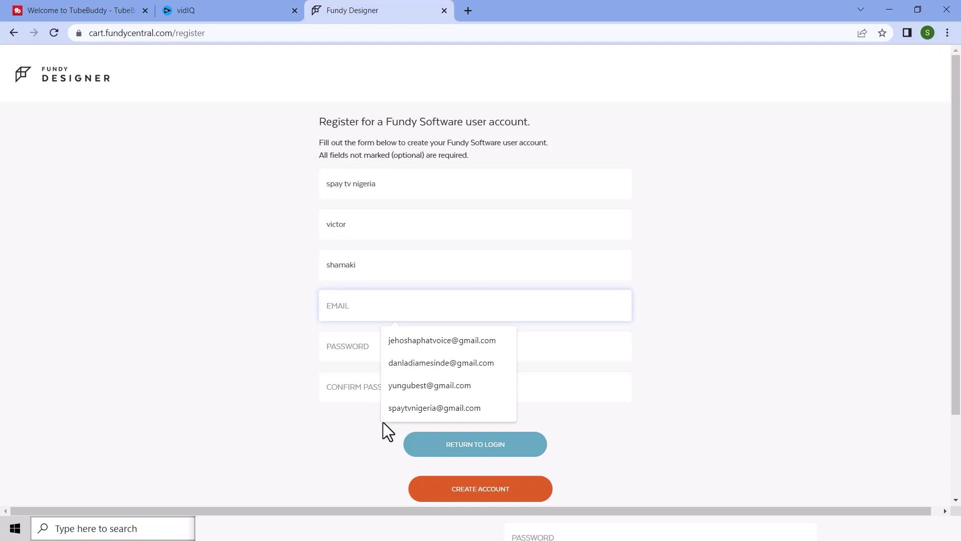
pyautogui.click(401, 404)
pyautogui.click(347, 345)
pyautogui.write('****')
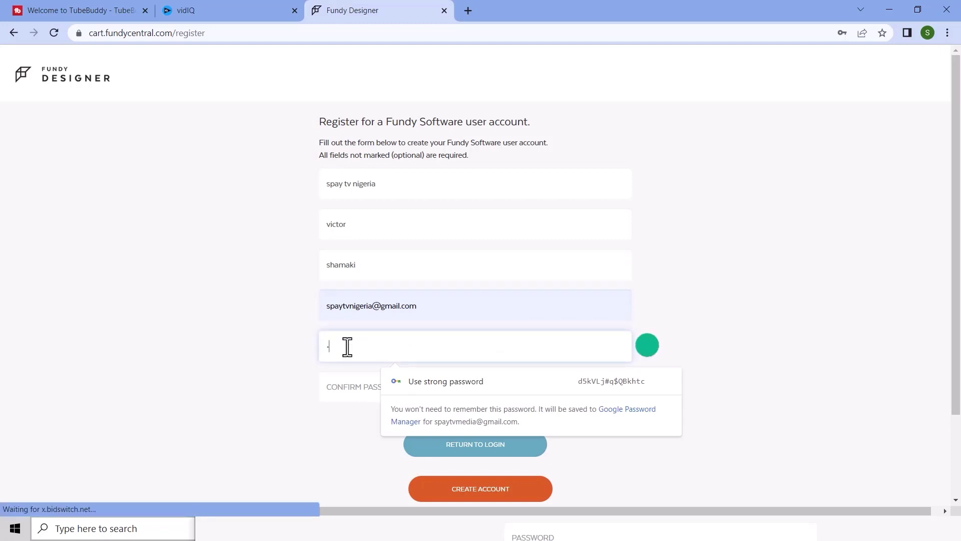
pyautogui.write('******')
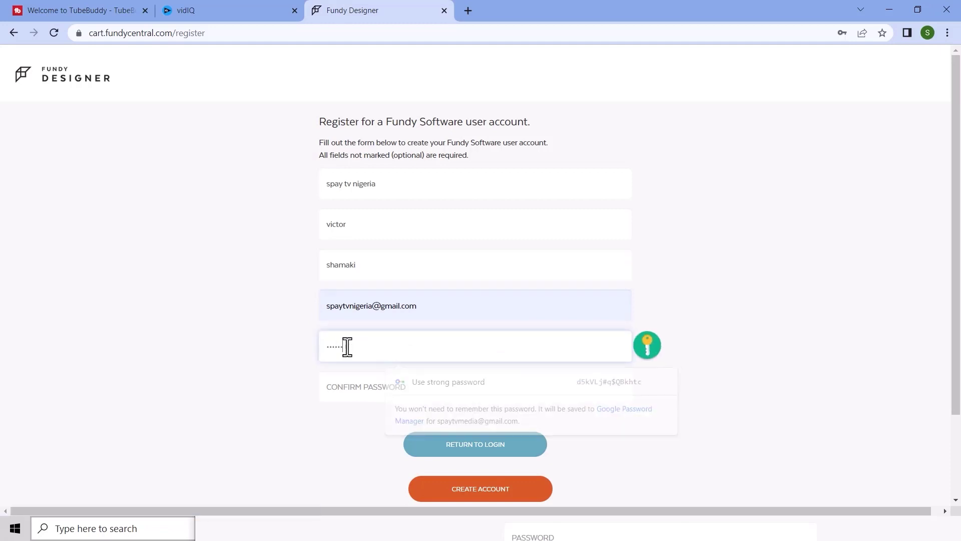
pyautogui.write('**')
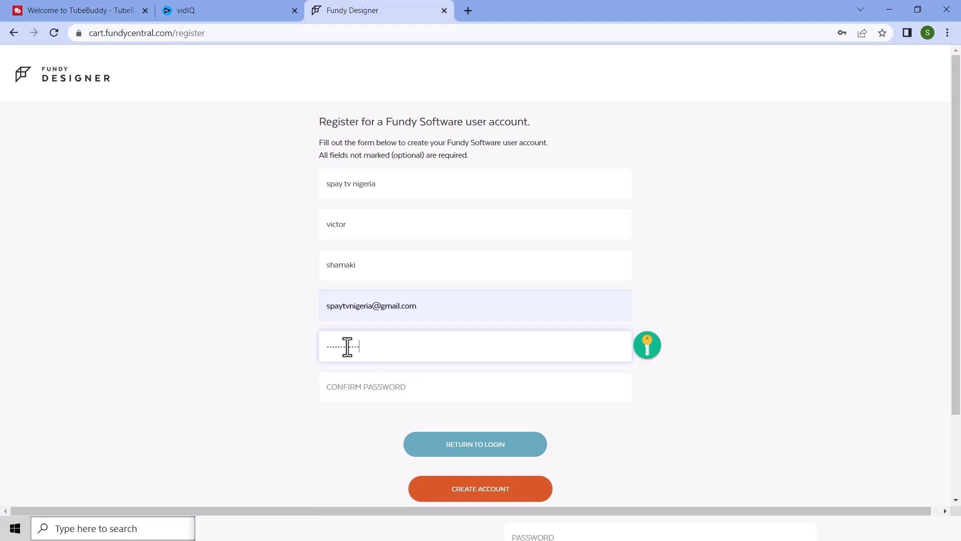
pyautogui.click(343, 389)
pyautogui.write('*****')
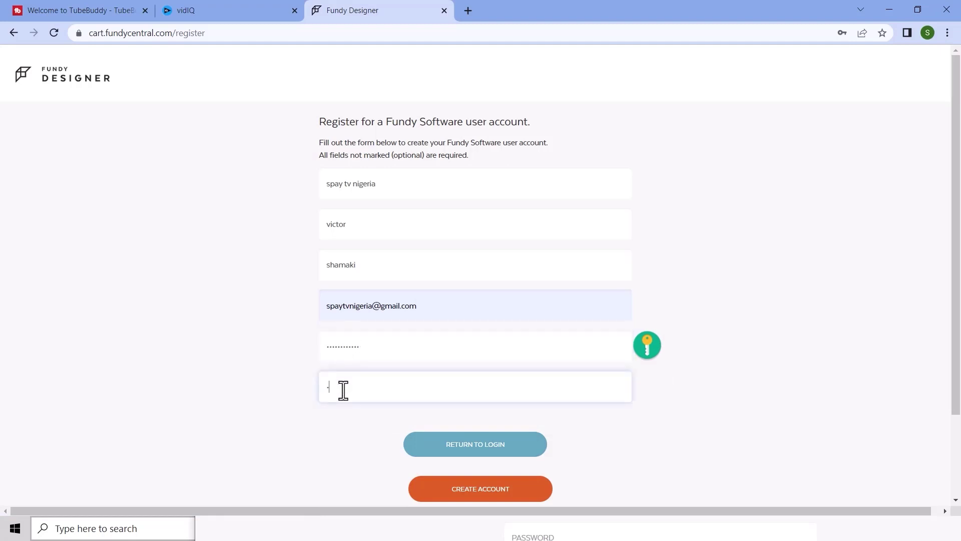
pyautogui.write('*****')
pyautogui.click(472, 491)
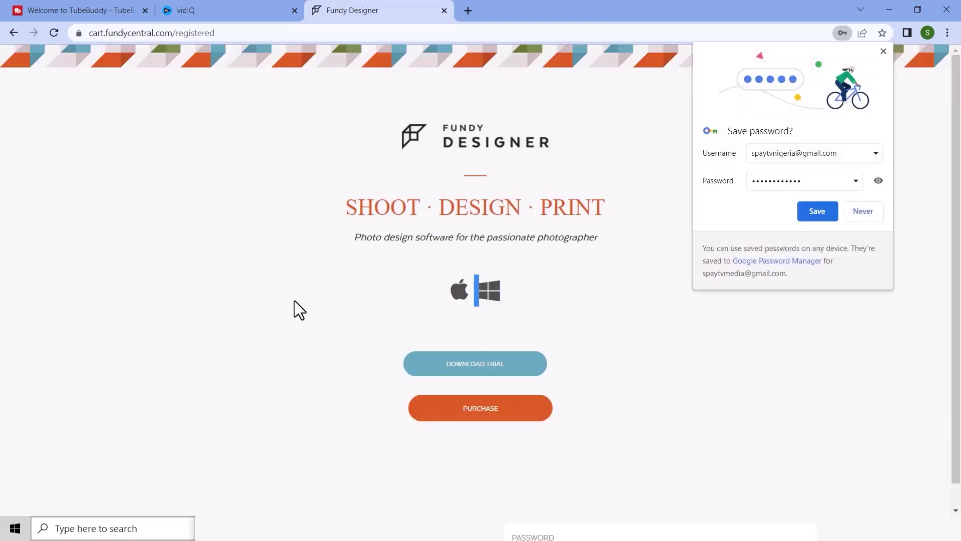
# Step: Save the new password in Chrome, minimise both browser windows and return to Fundy Designer
pyautogui.click(815, 210)
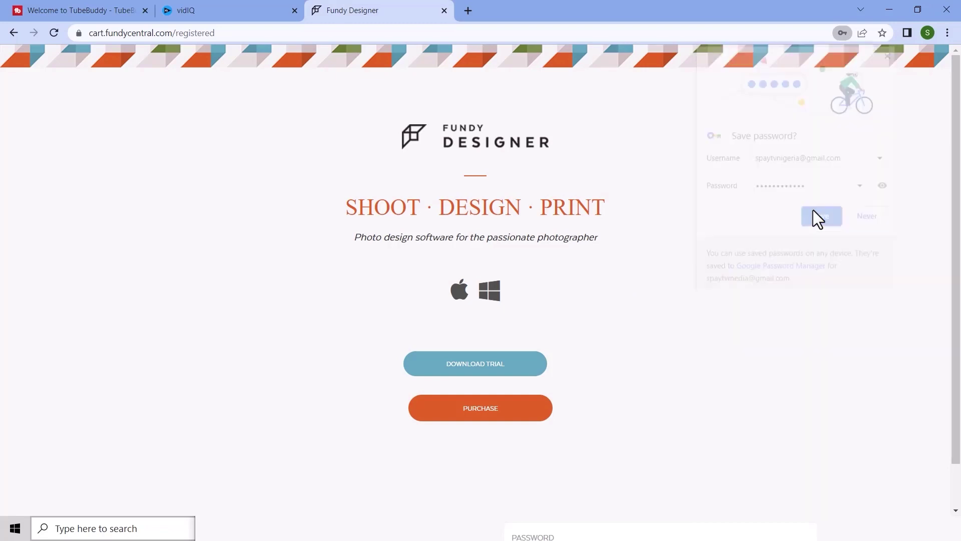
pyautogui.click(888, 7)
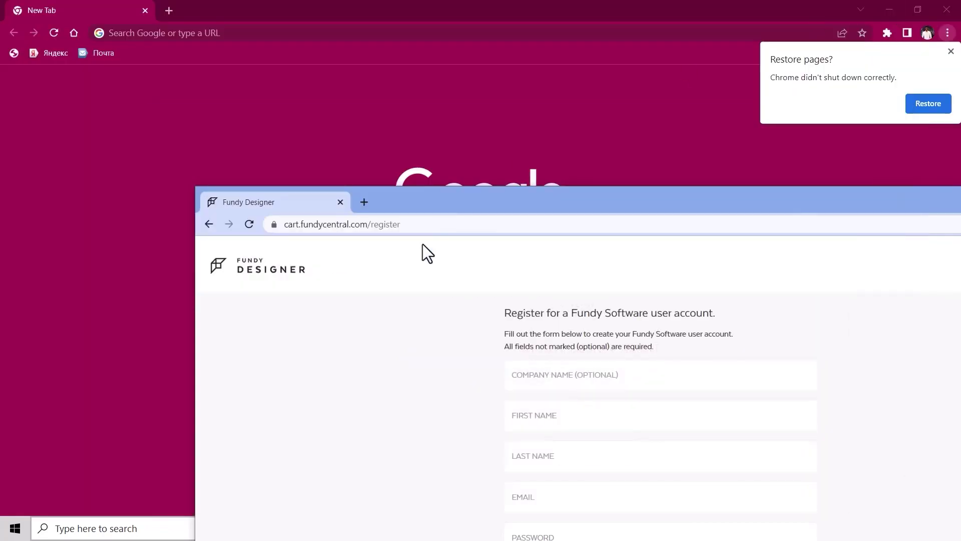
pyautogui.moveTo(938, 198); pyautogui.dragTo(621, 232)
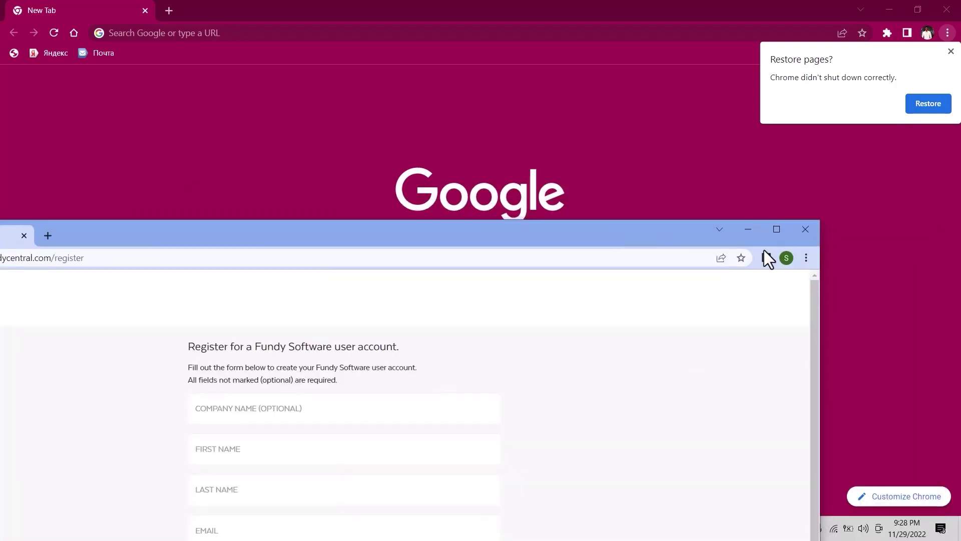
pyautogui.click(889, 10)
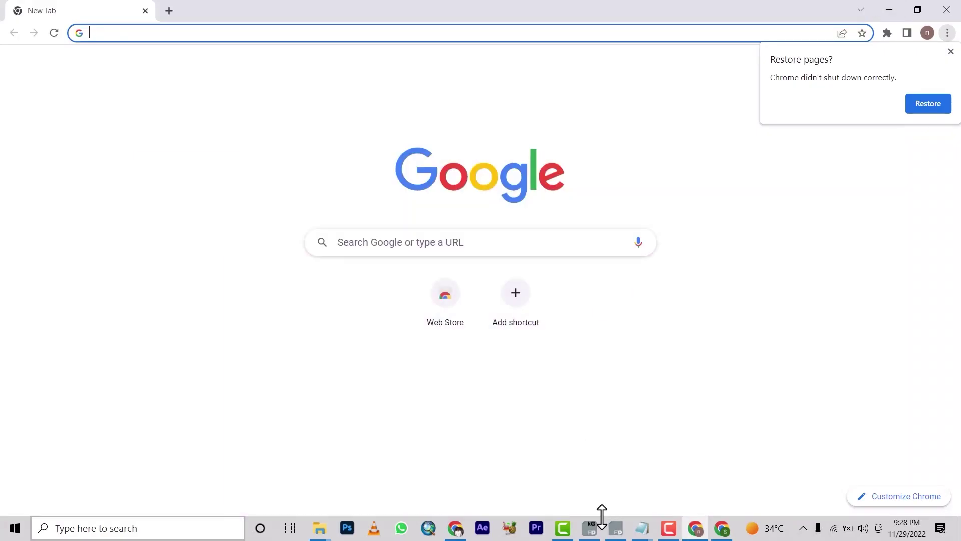
pyautogui.click(591, 529)
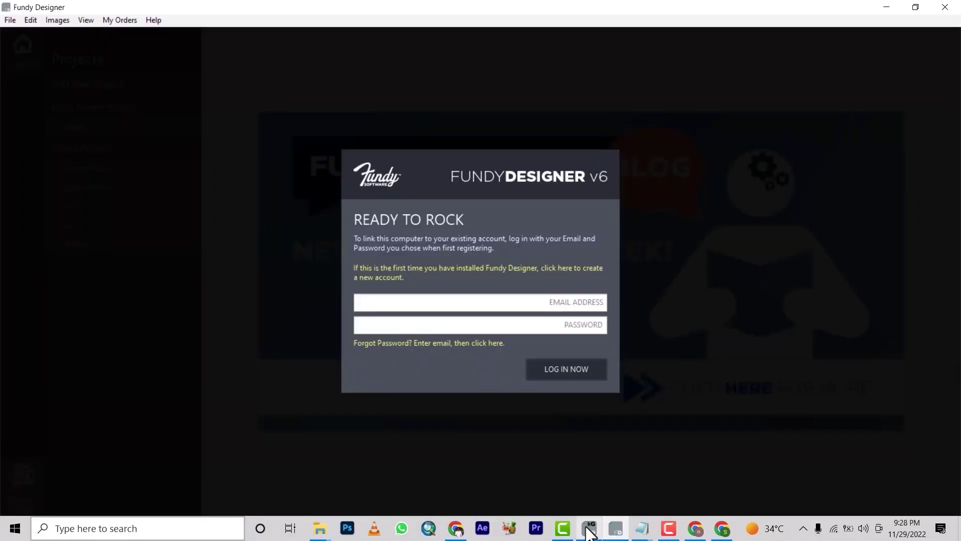
# Step: Log in with the account e-mail and password, letting the Kaspersky-flagged connection continue
pyautogui.click(591, 529)
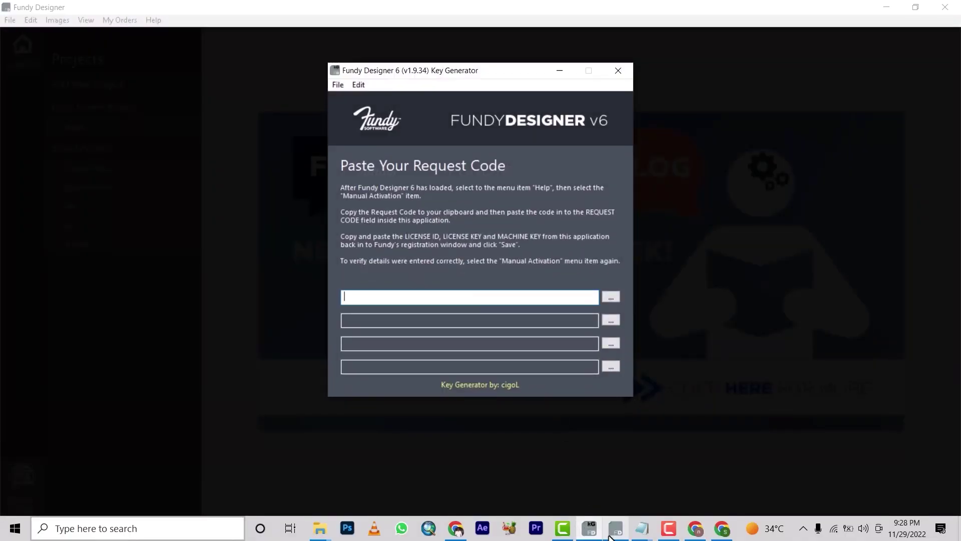
pyautogui.click(610, 535)
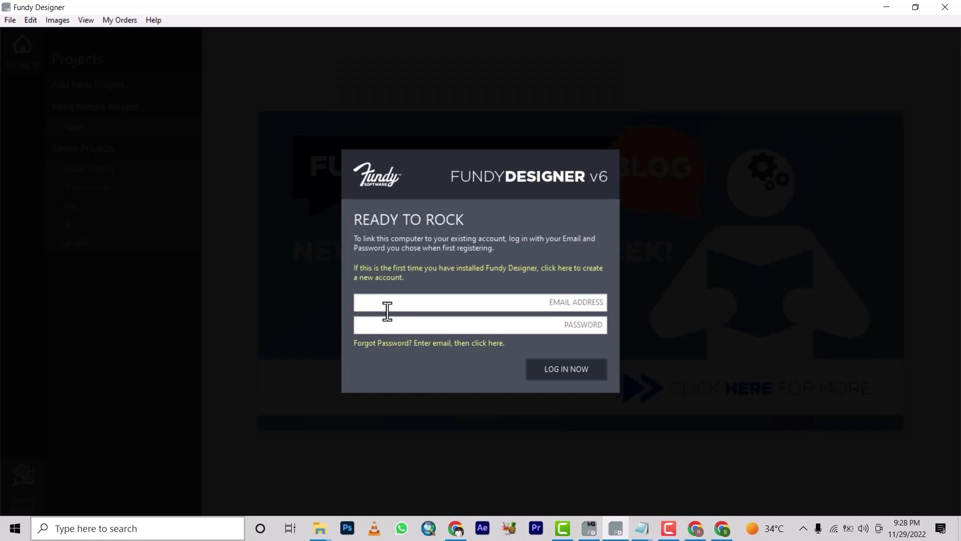
pyautogui.click(558, 368)
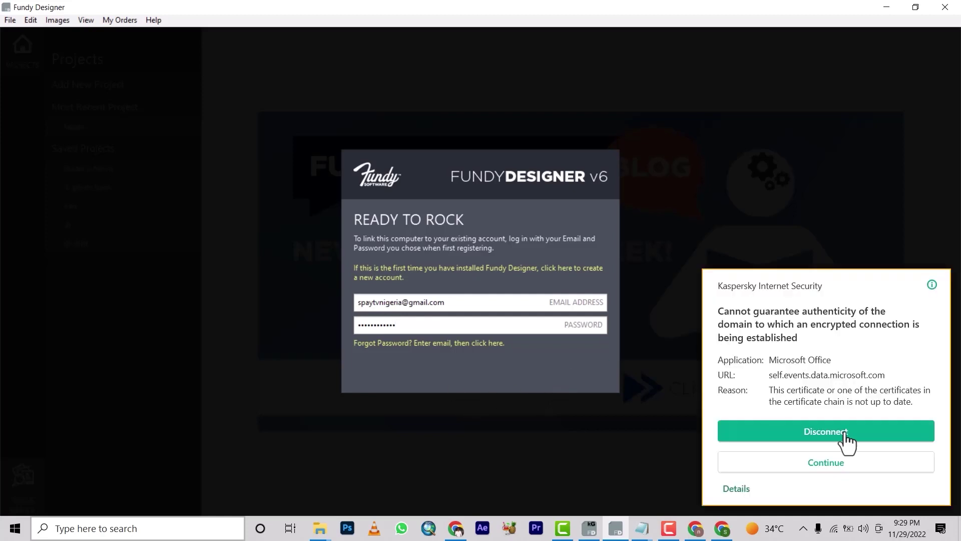
pyautogui.click(814, 461)
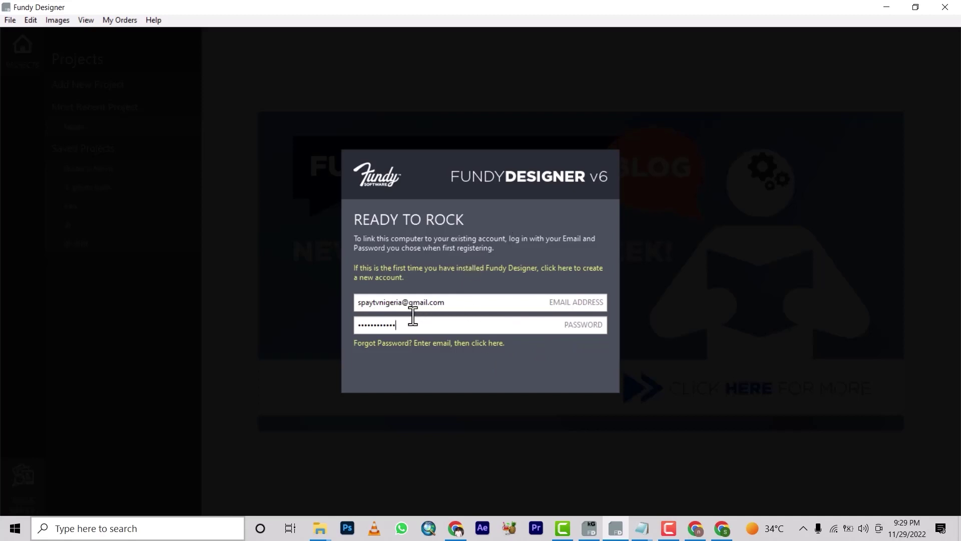
pyautogui.press('Return')
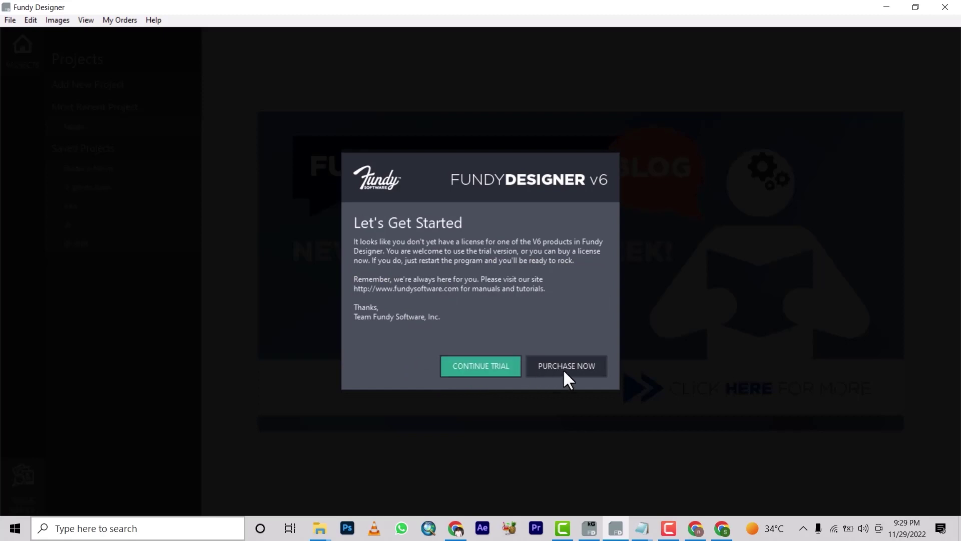
# Step: Continue the trial and open Help > Manual Activation
pyautogui.click(470, 370)
pyautogui.click(471, 373)
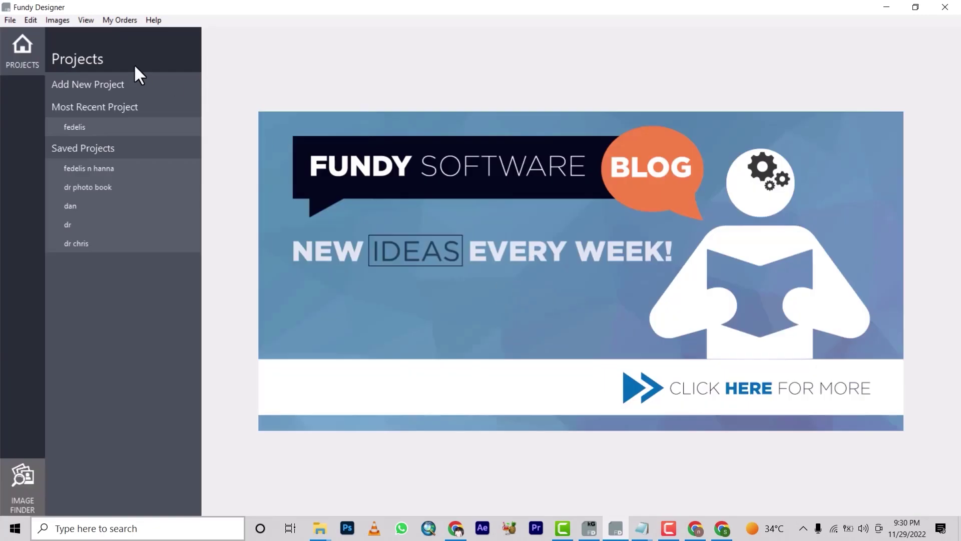
pyautogui.click(158, 19)
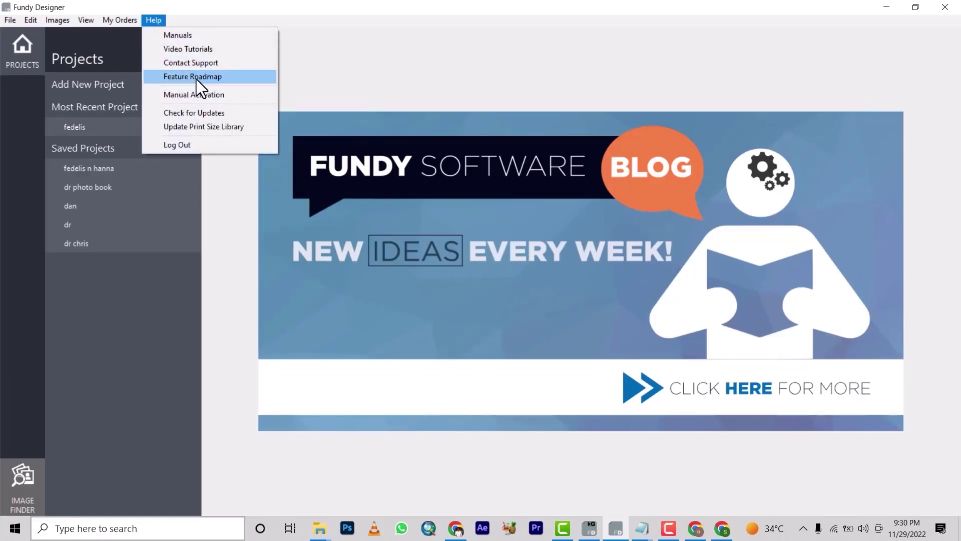
pyautogui.click(199, 93)
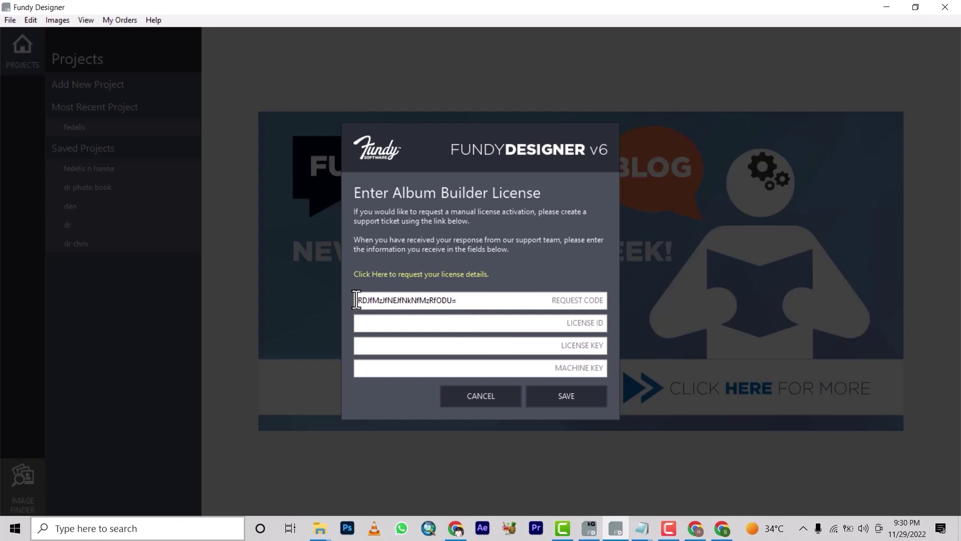
# Step: Select the whole request code and copy it to the clipboard
pyautogui.doubleClick(463, 299)
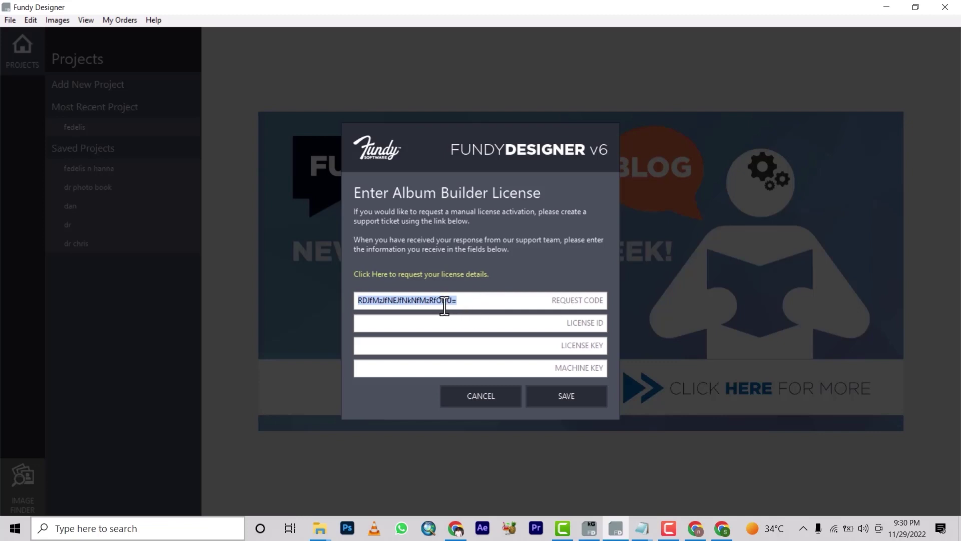
pyautogui.rightClick(435, 302)
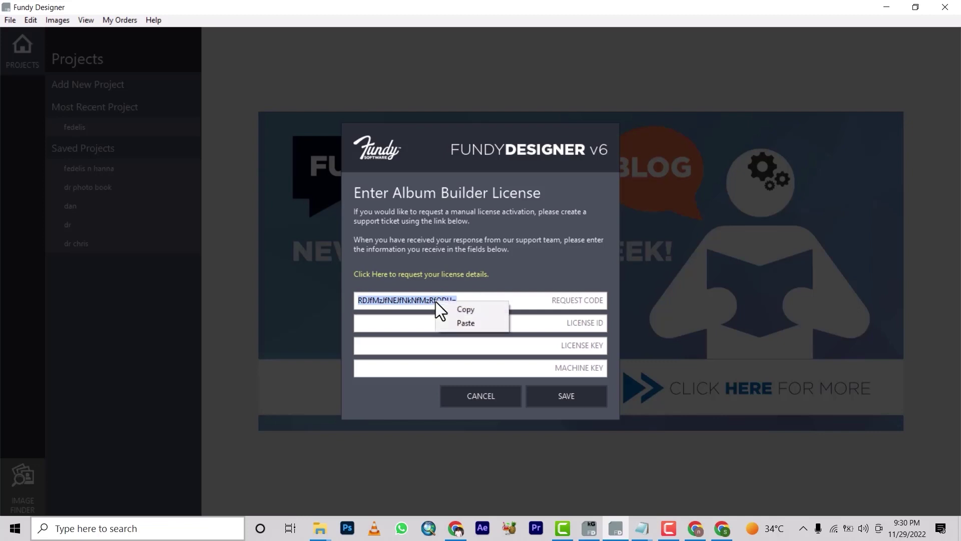
pyautogui.click(464, 306)
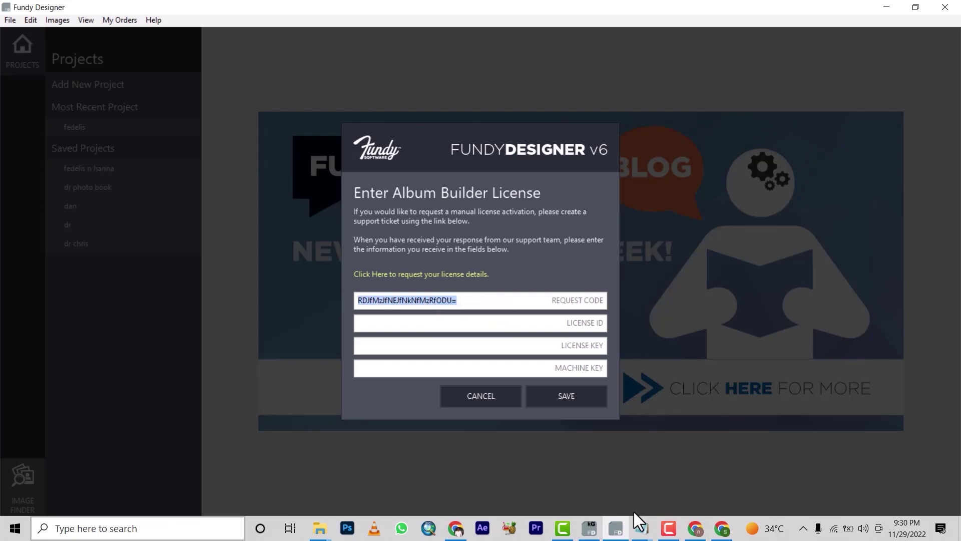
# Step: Paste the request code into the Key Generator and copy the generated license ID
pyautogui.click(589, 527)
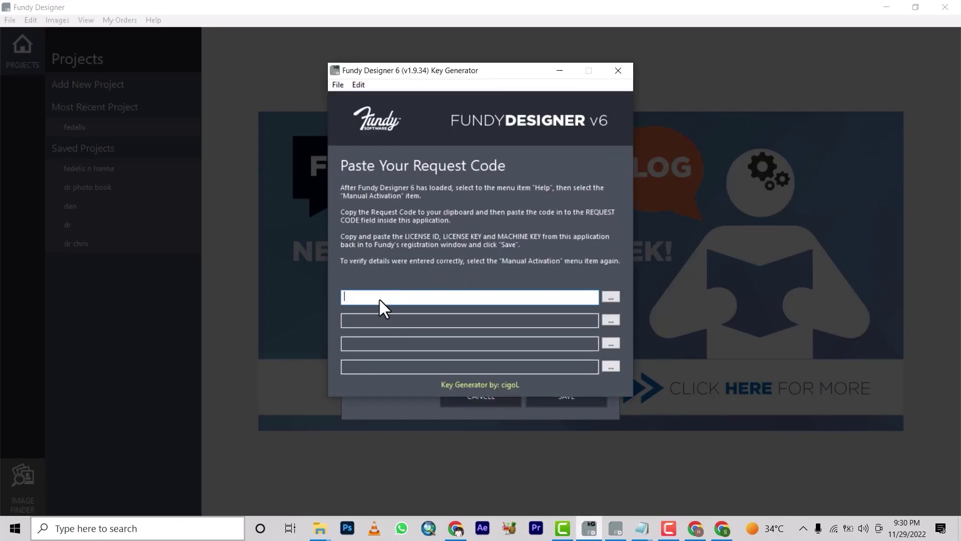
pyautogui.hotkey('ctrl', 'v')
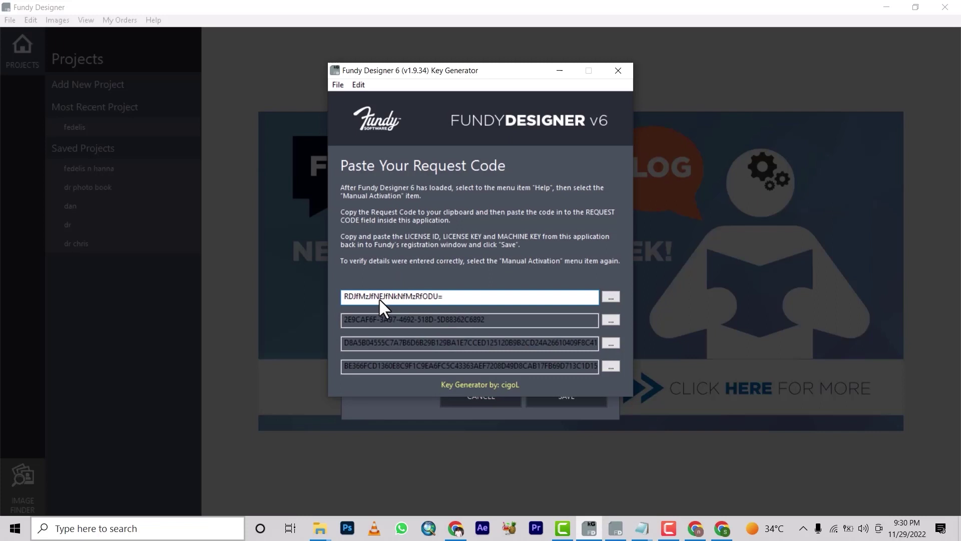
pyautogui.click(492, 318)
pyautogui.moveTo(486, 319); pyautogui.dragTo(322, 324)
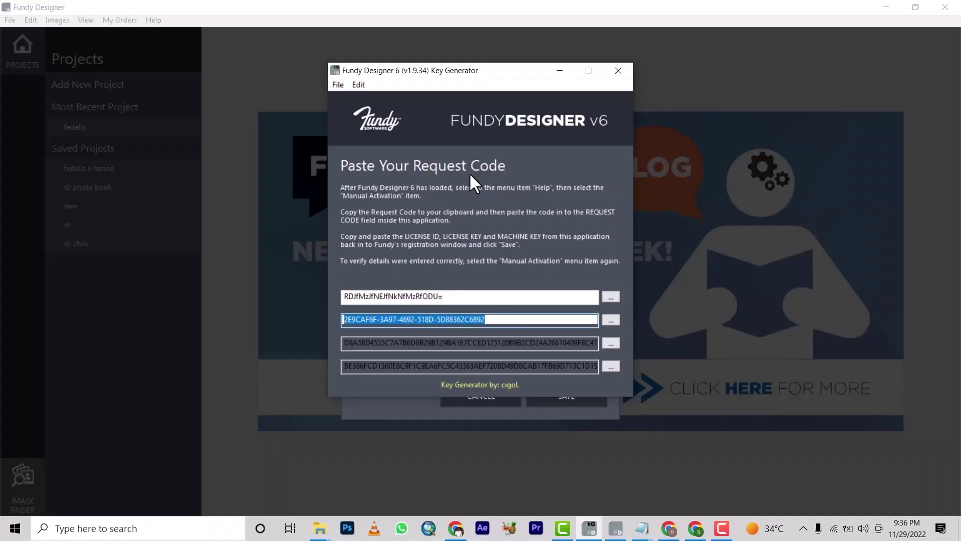
pyautogui.rightClick(434, 318)
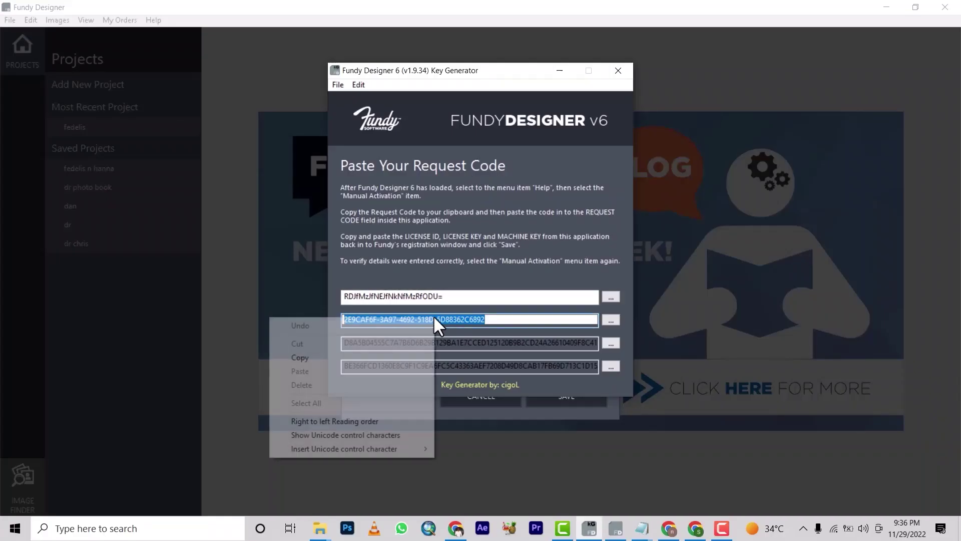
pyautogui.click(298, 358)
pyautogui.click(613, 534)
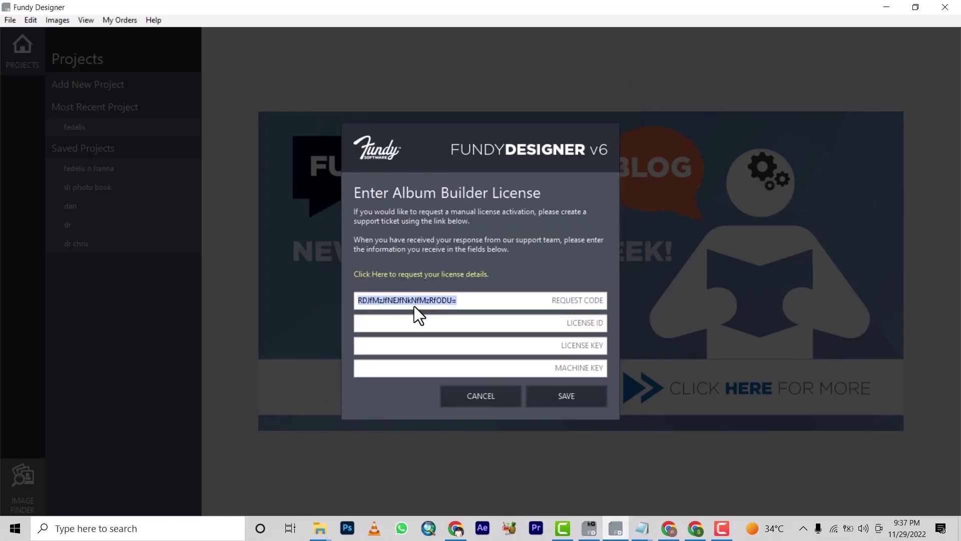
# Step: Paste the license ID, then copy the license key from the Key Generator into the form
pyautogui.rightClick(407, 323)
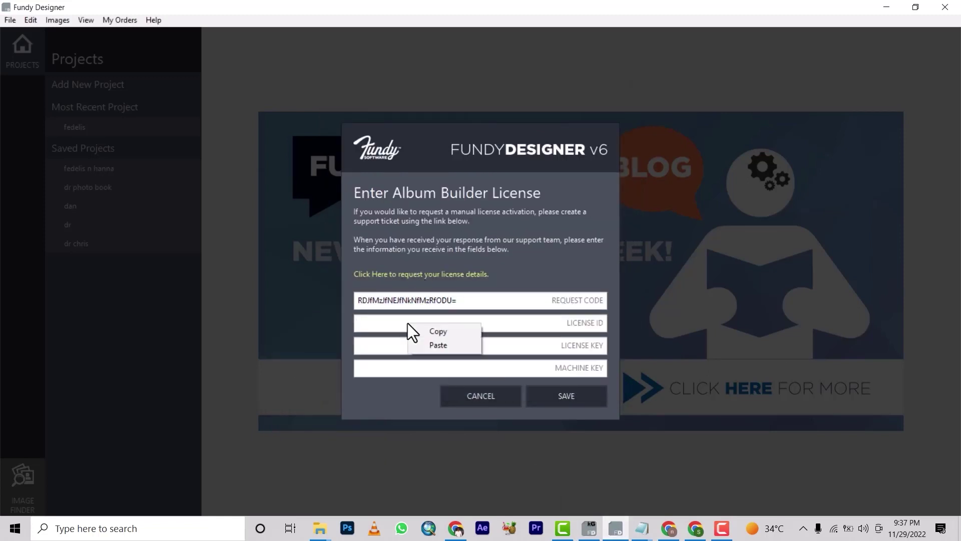
pyautogui.click(438, 345)
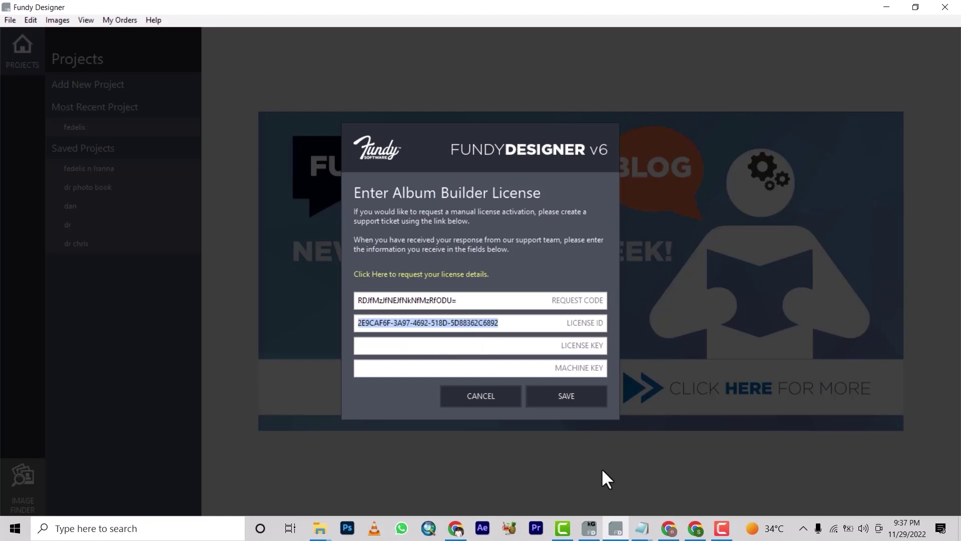
pyautogui.click(591, 528)
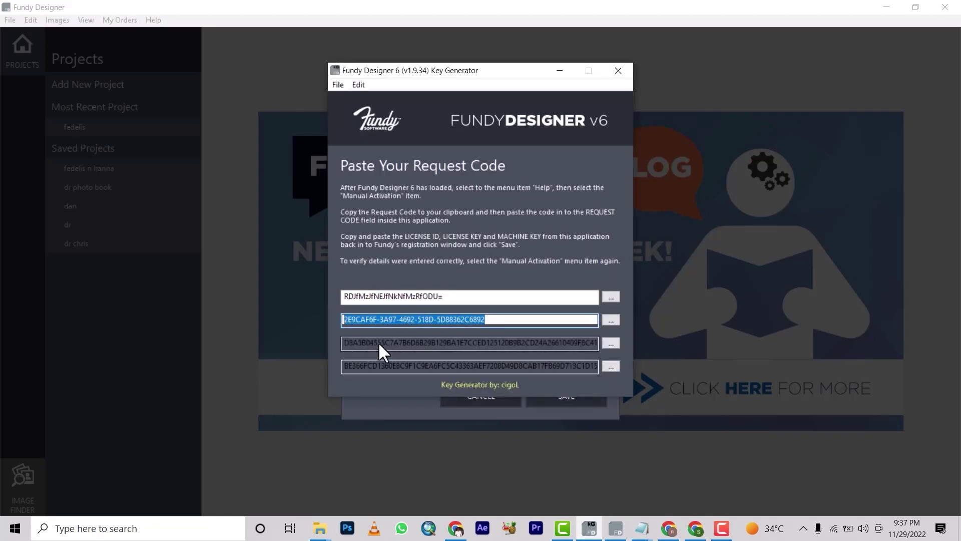
pyautogui.click(380, 342)
pyautogui.rightClick(381, 342)
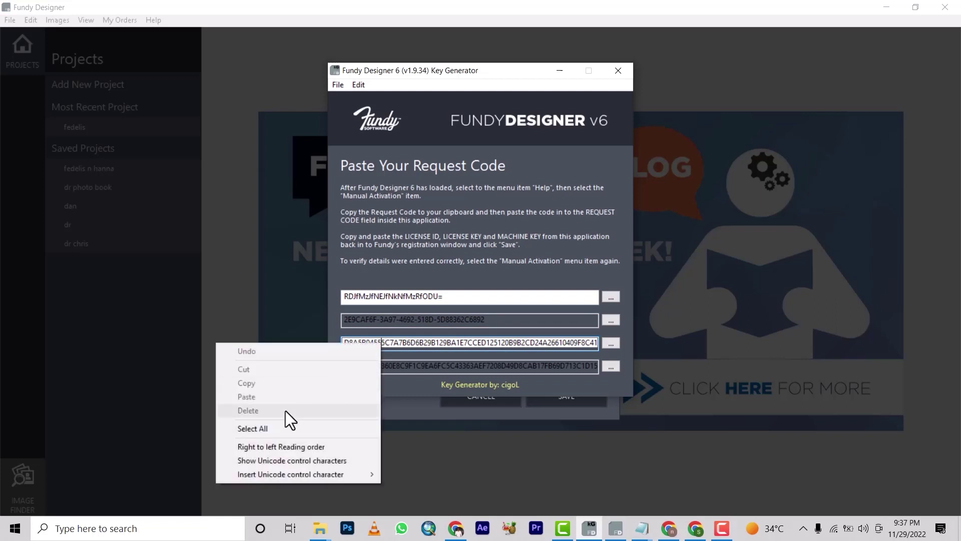
pyautogui.click(262, 428)
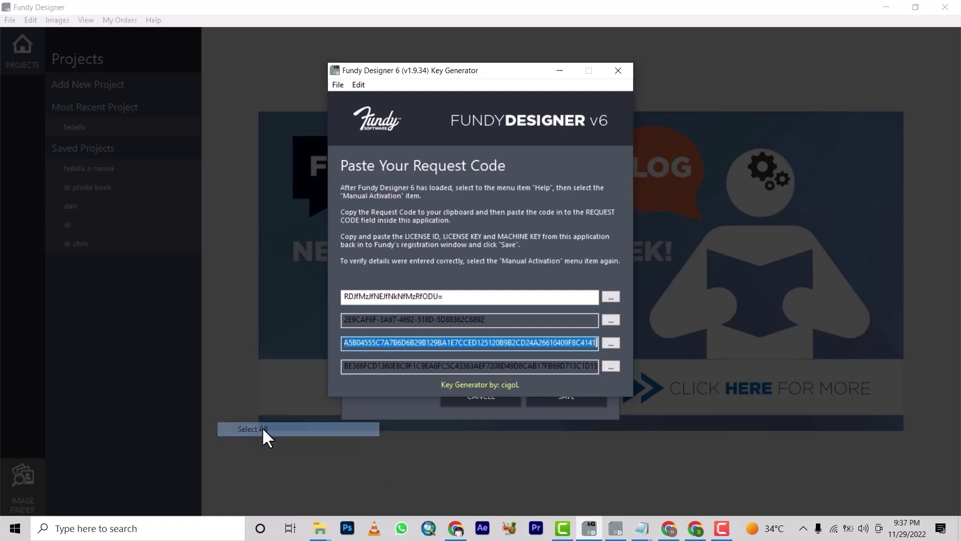
pyautogui.rightClick(397, 338)
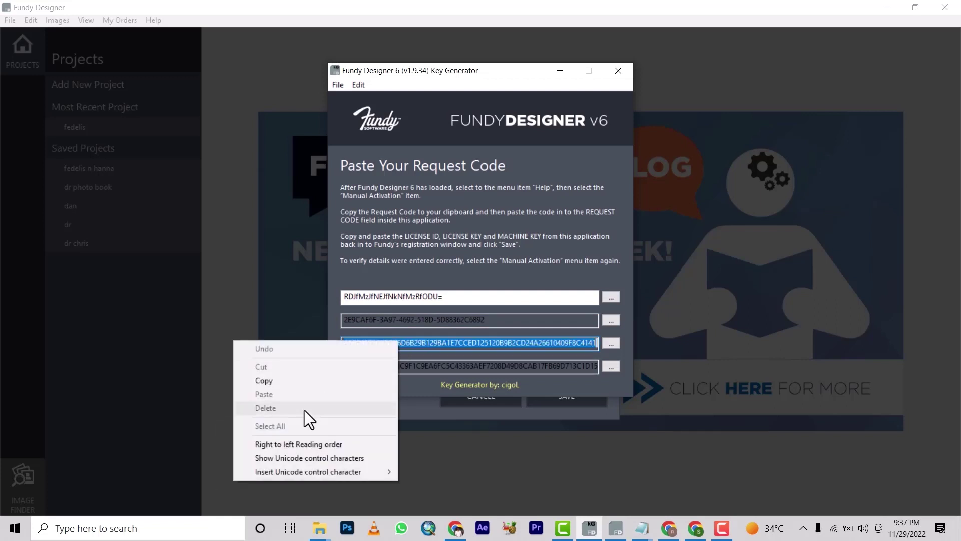
pyautogui.click(285, 386)
pyautogui.click(552, 408)
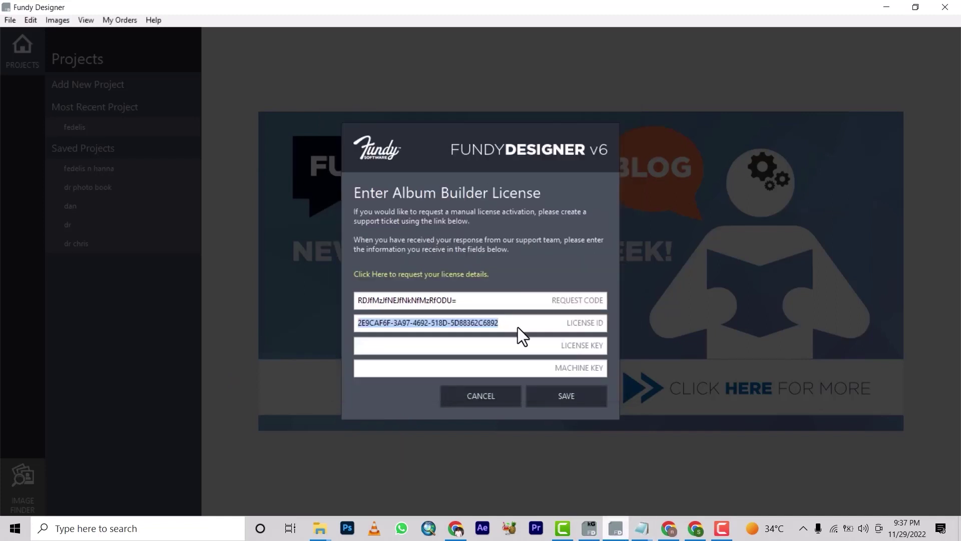
pyautogui.rightClick(512, 344)
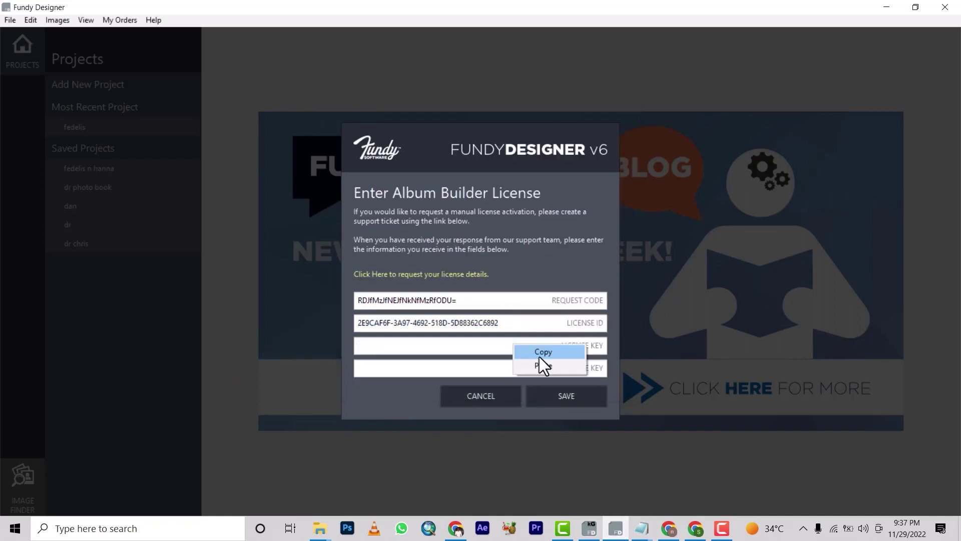
pyautogui.click(552, 364)
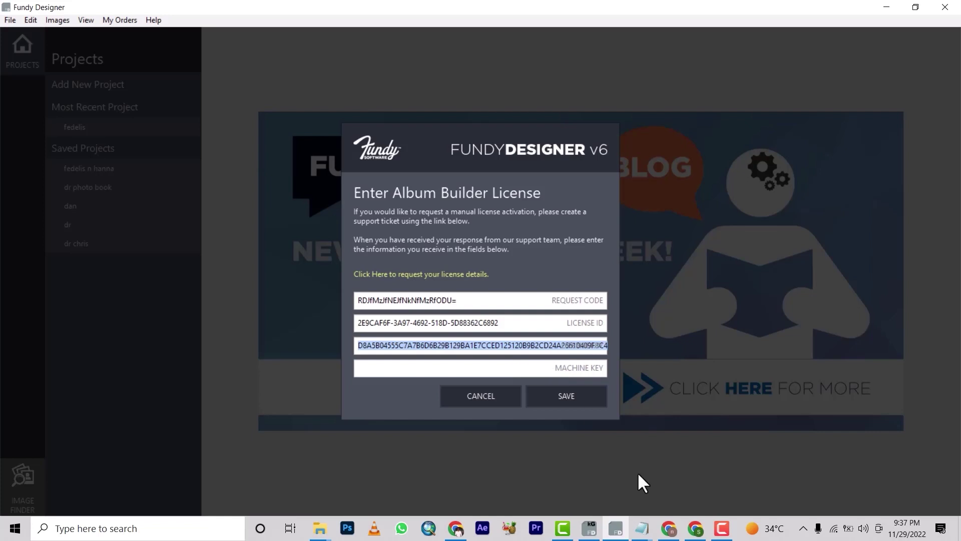
# Step: Copy the machine key from the Key Generator into the form and save the license
pyautogui.click(591, 527)
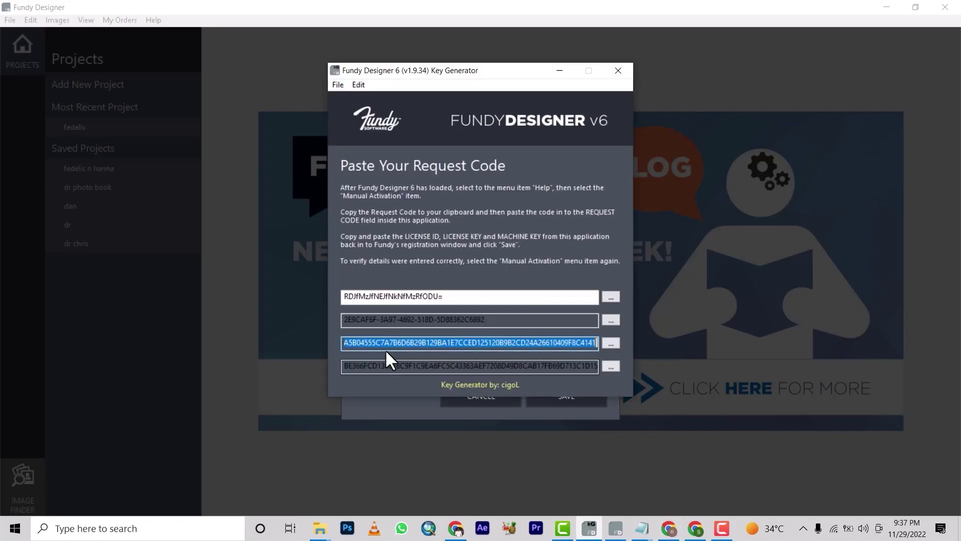
pyautogui.rightClick(376, 365)
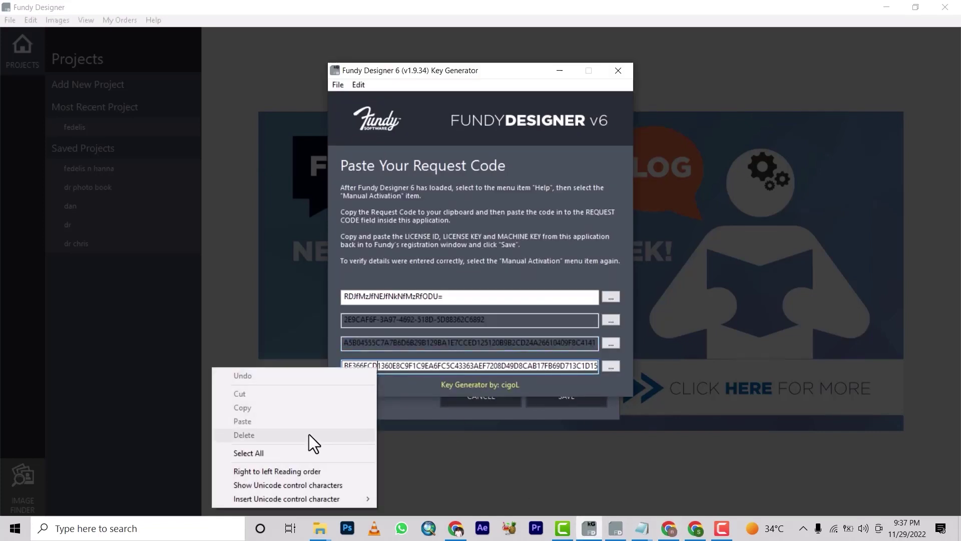
pyautogui.click(280, 449)
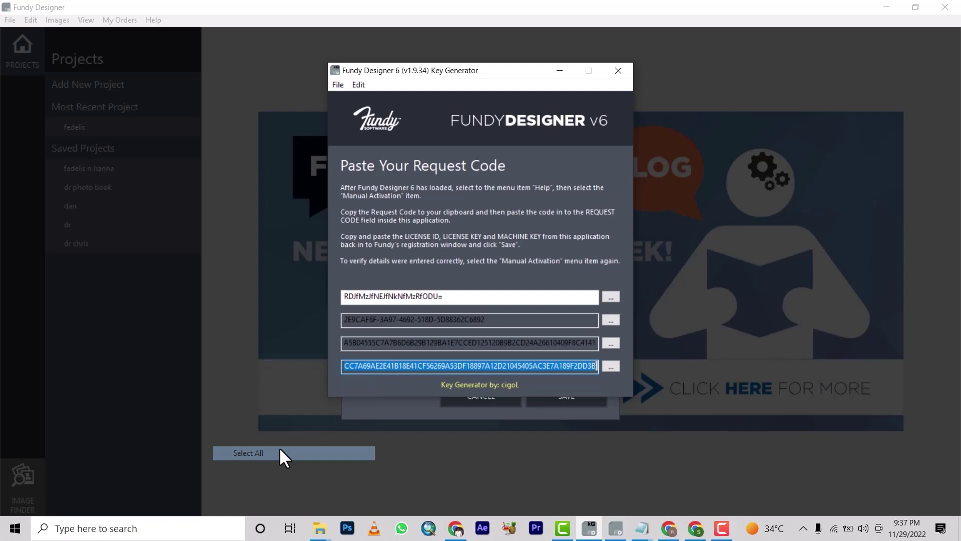
pyautogui.rightClick(375, 362)
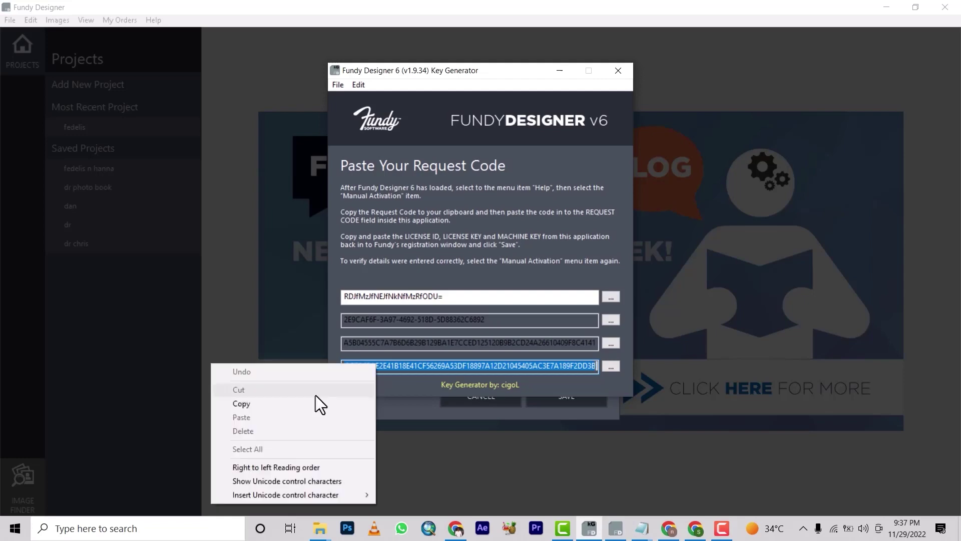
pyautogui.click(260, 403)
pyautogui.click(619, 532)
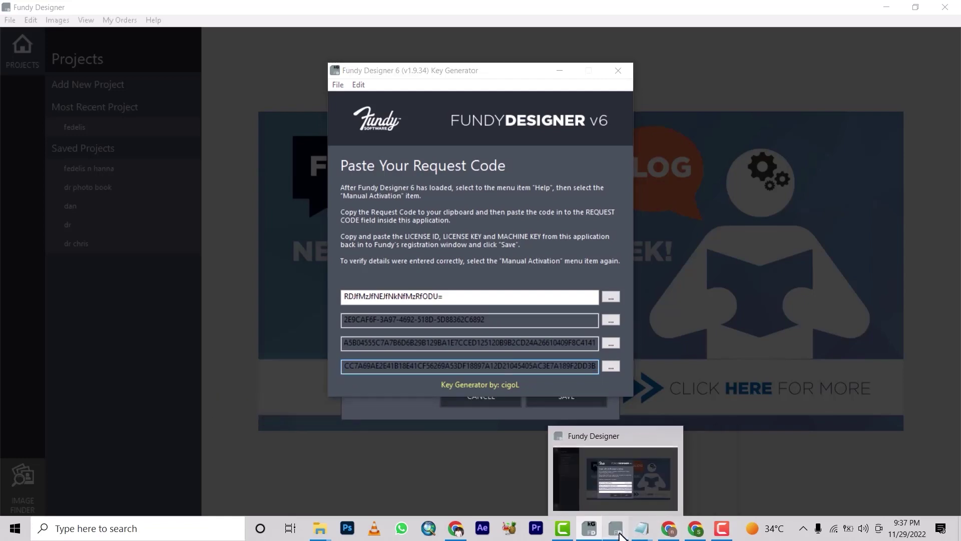
pyautogui.click(470, 368)
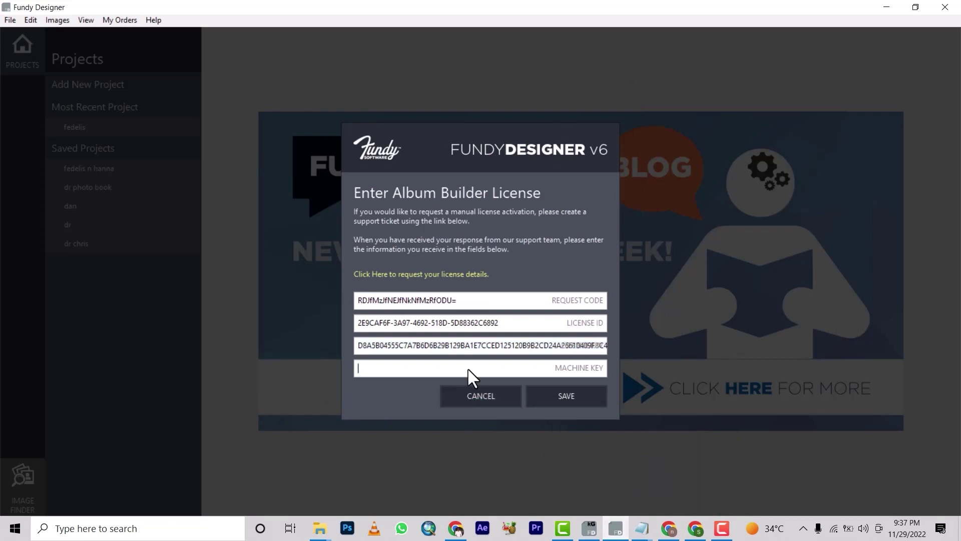
pyautogui.rightClick(470, 368)
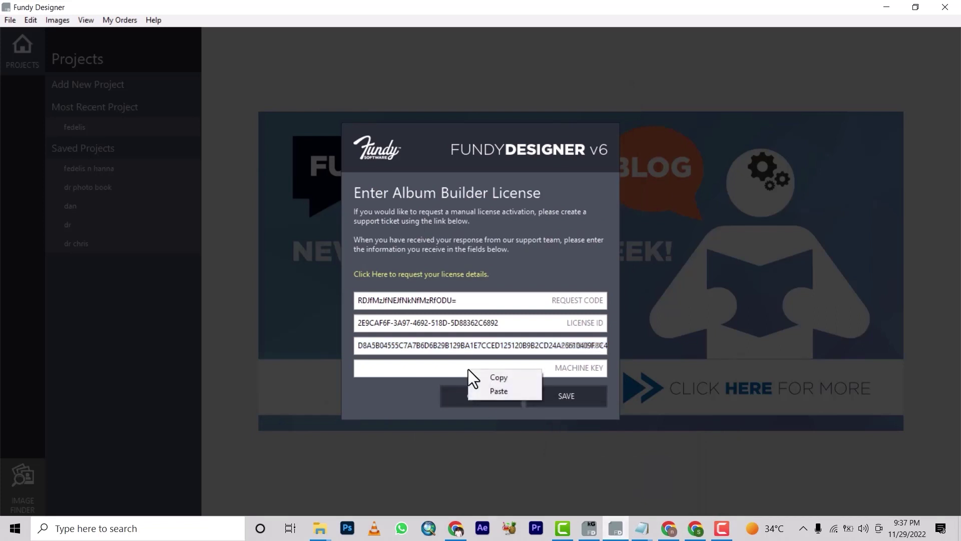
pyautogui.click(507, 391)
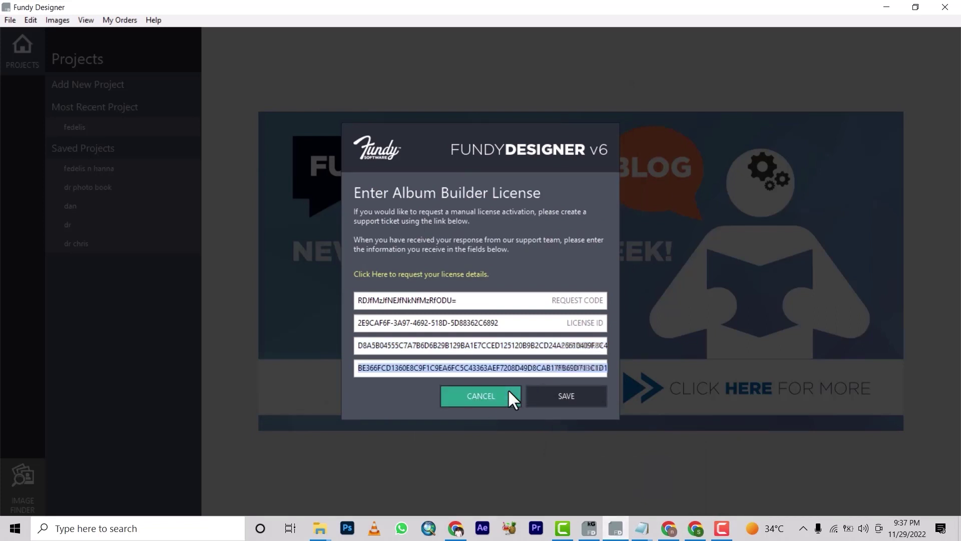
pyautogui.click(565, 395)
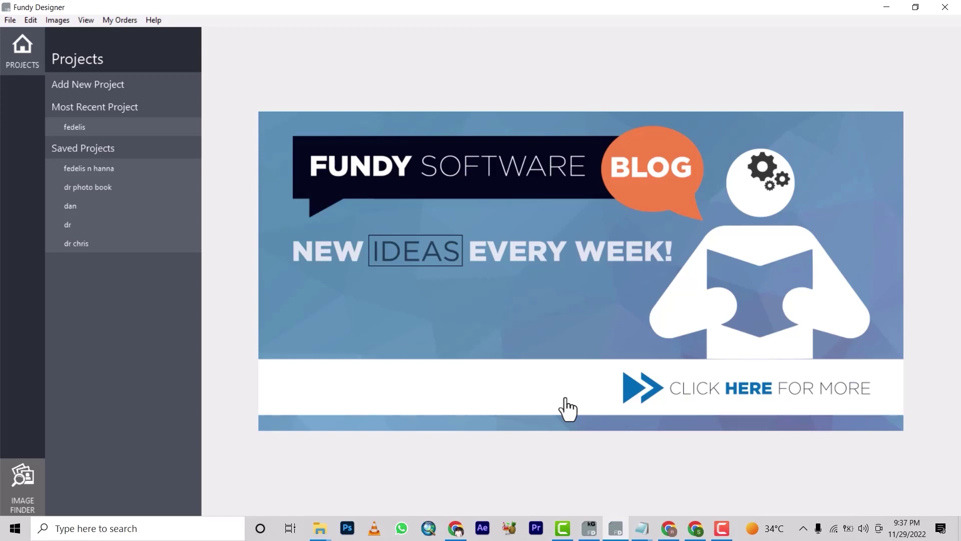
# Step: Rerun Help > Manual Activation to see the Congratulations message, then choose Start Designing
pyautogui.click(150, 20)
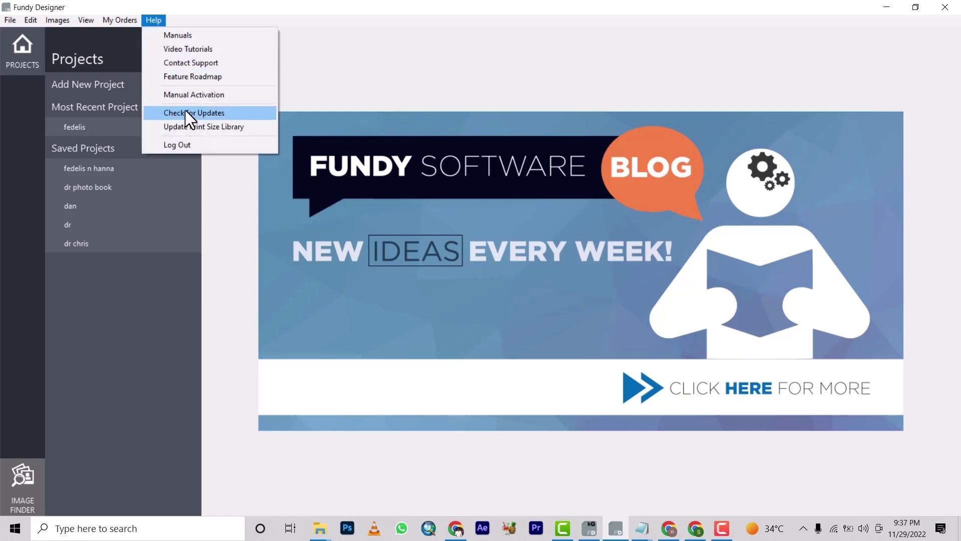
pyautogui.click(174, 95)
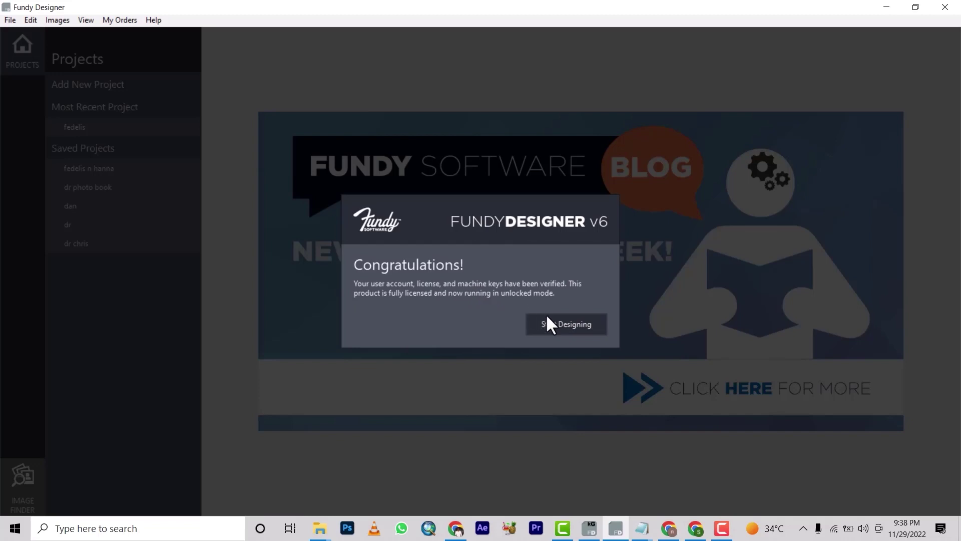
pyautogui.click(554, 326)
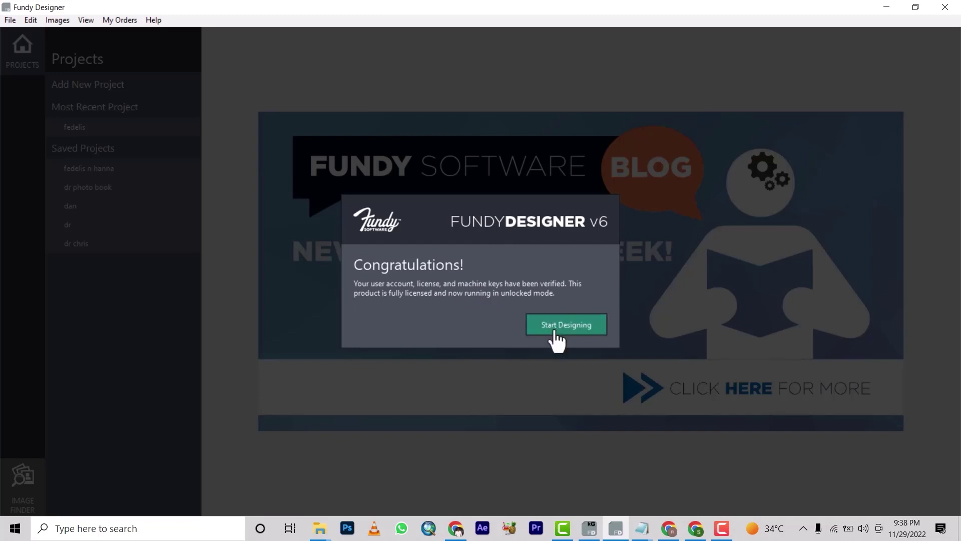